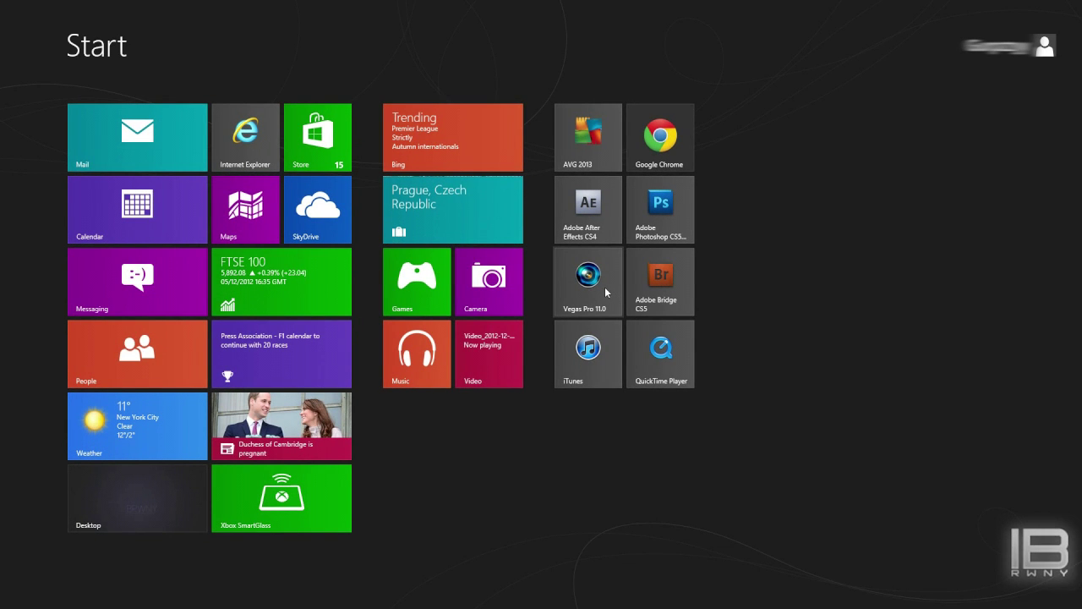
Step: Switch from the Windows 8 Start screen to the desktop and start Vegas Pro 11.0
left_click(125, 496)
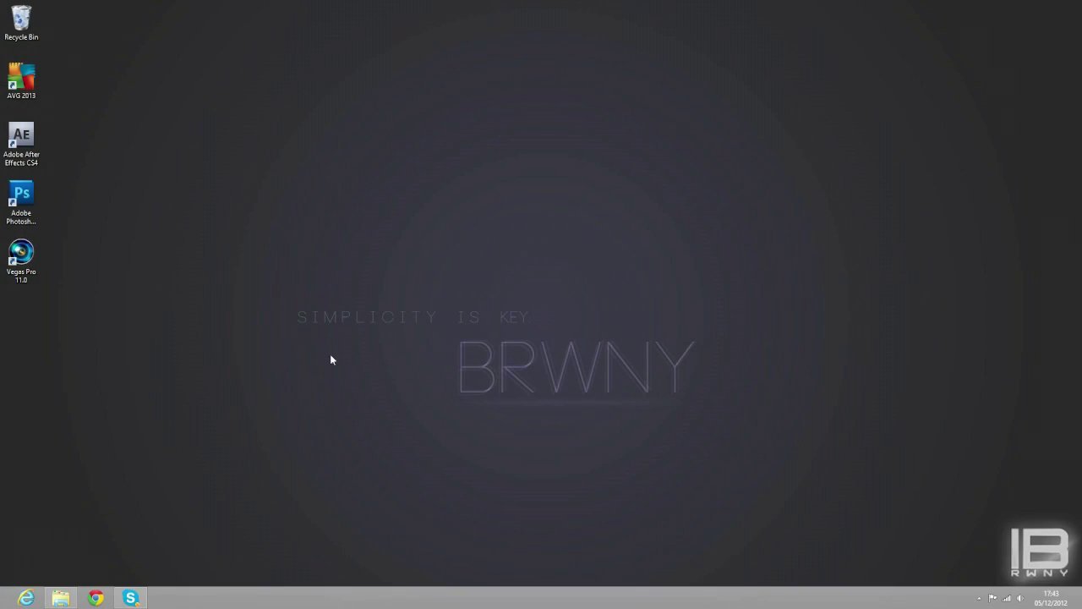
double_click(25, 252)
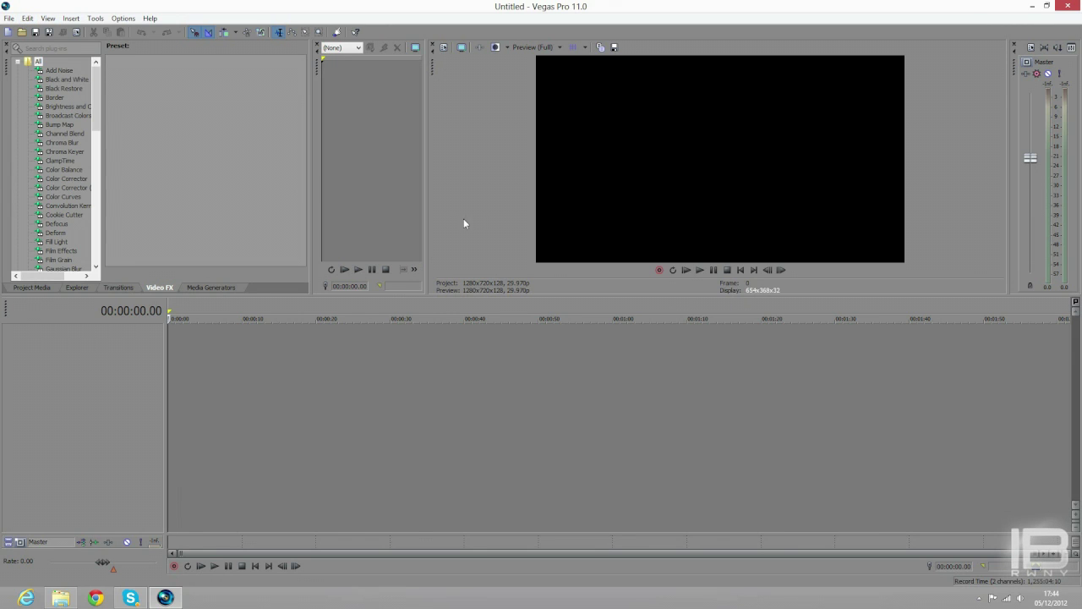
Step: Open the 'Frizz 15 - 2 Mar 2012 21_36' clip from the Friz folder and move the playhead back slightly
left_click(10, 18)
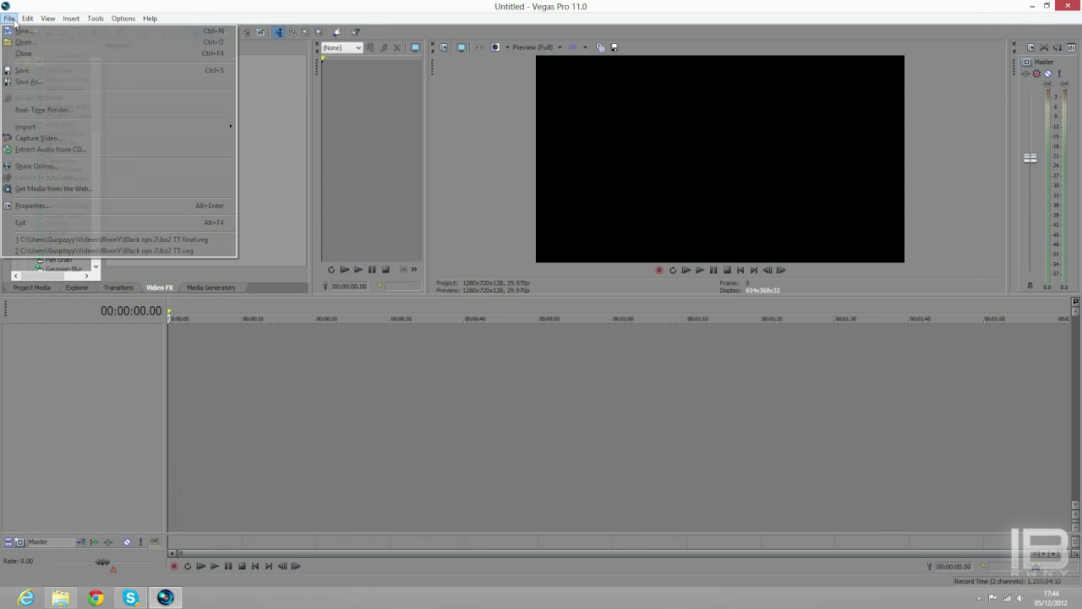
left_click(66, 42)
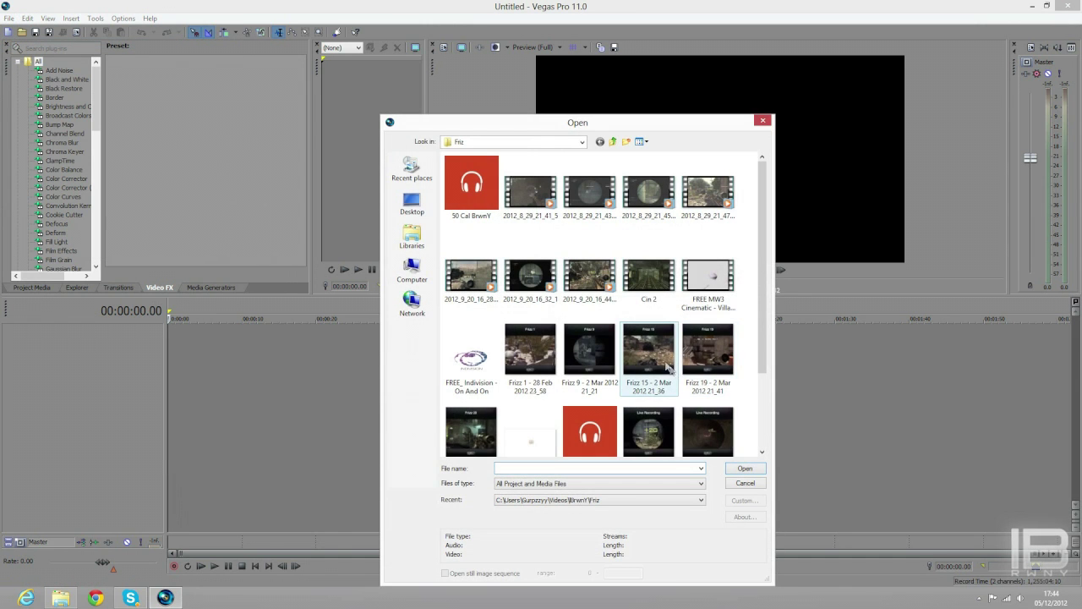
left_click(649, 362)
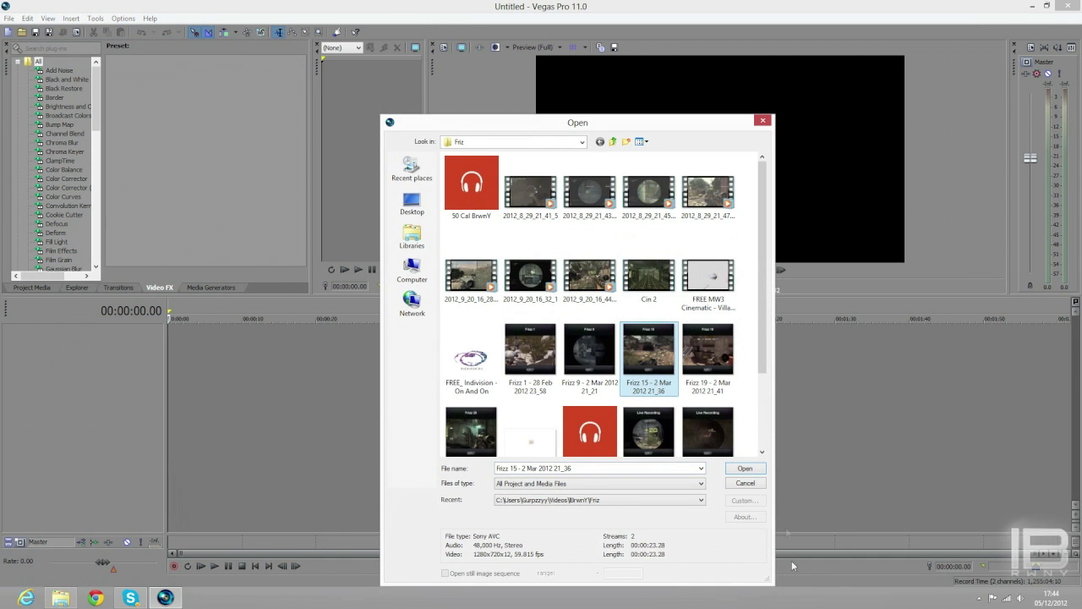
left_click(744, 468)
left_click_drag(316, 298, 311, 311)
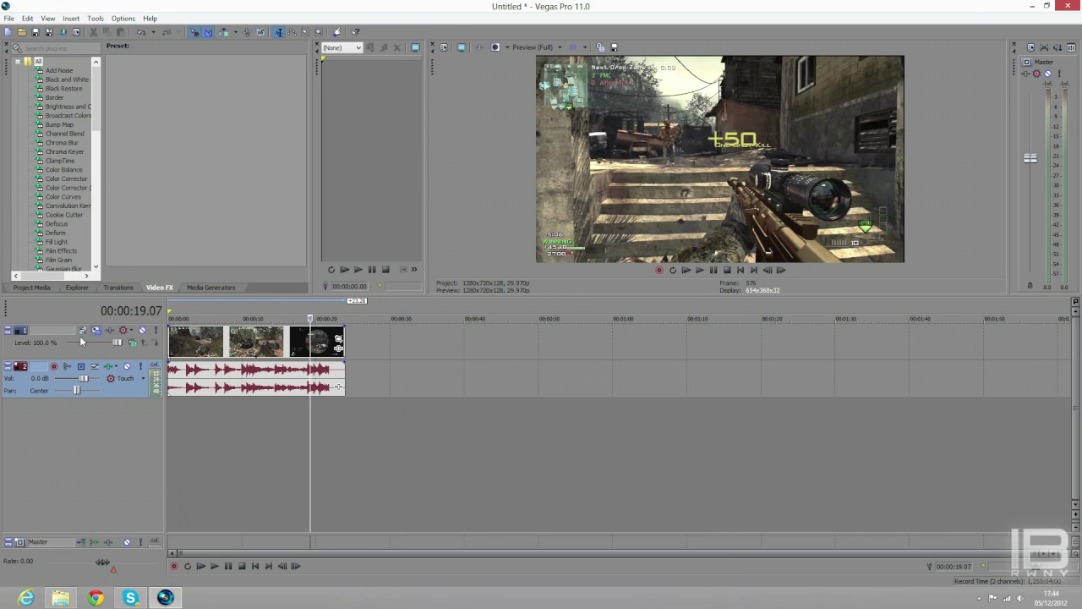
Step: Drop the Magic Bullet Looks Default preset on the video track and open its Looks editor
scroll(69, 184, "down", 3)
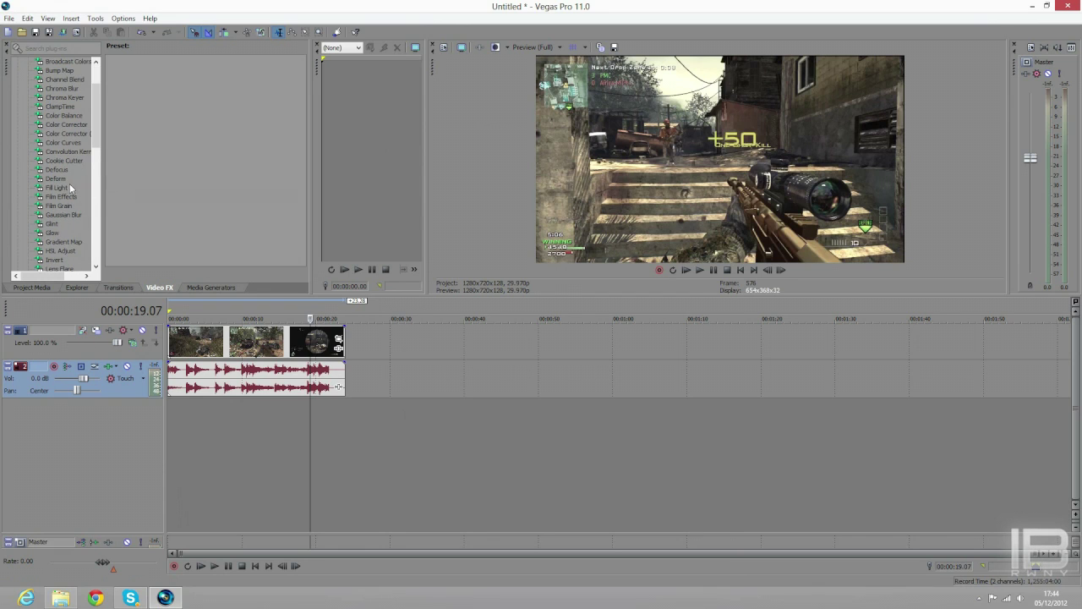
scroll(70, 193, "down", 3)
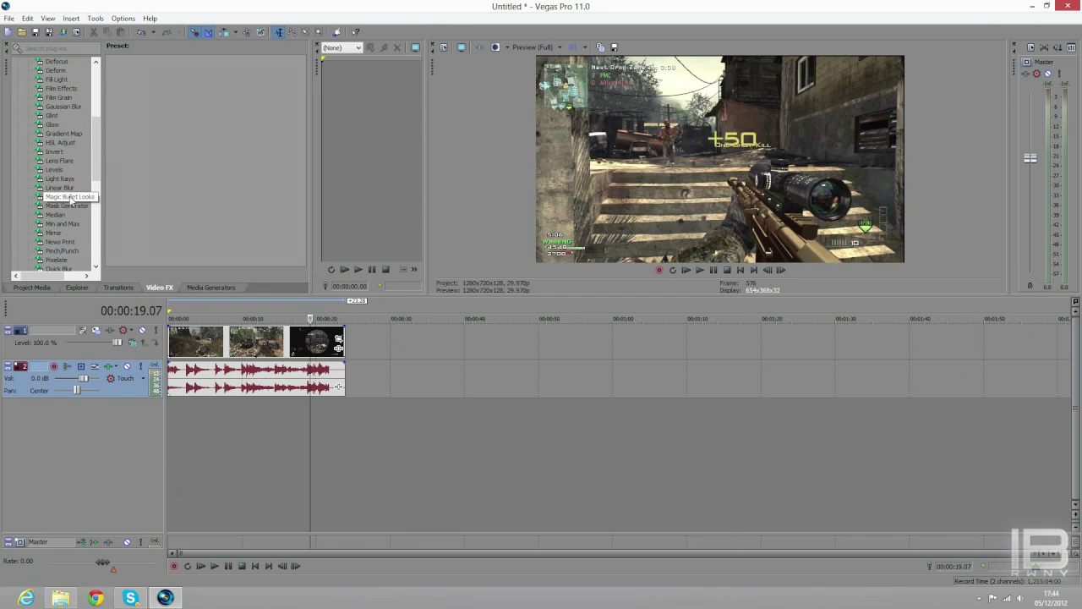
left_click(66, 197)
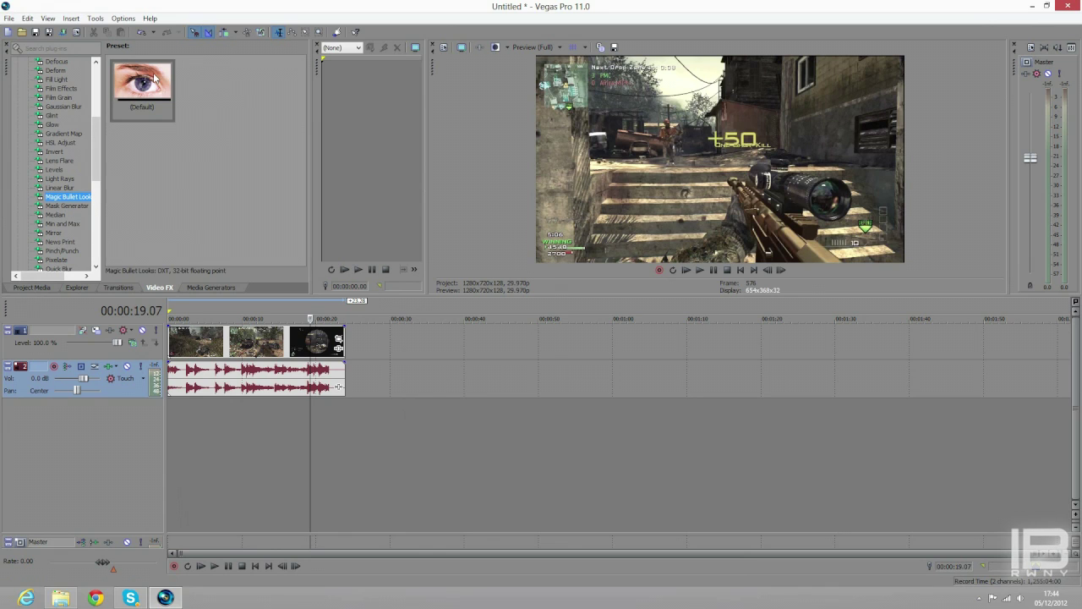
left_click_drag(155, 78, 151, 127)
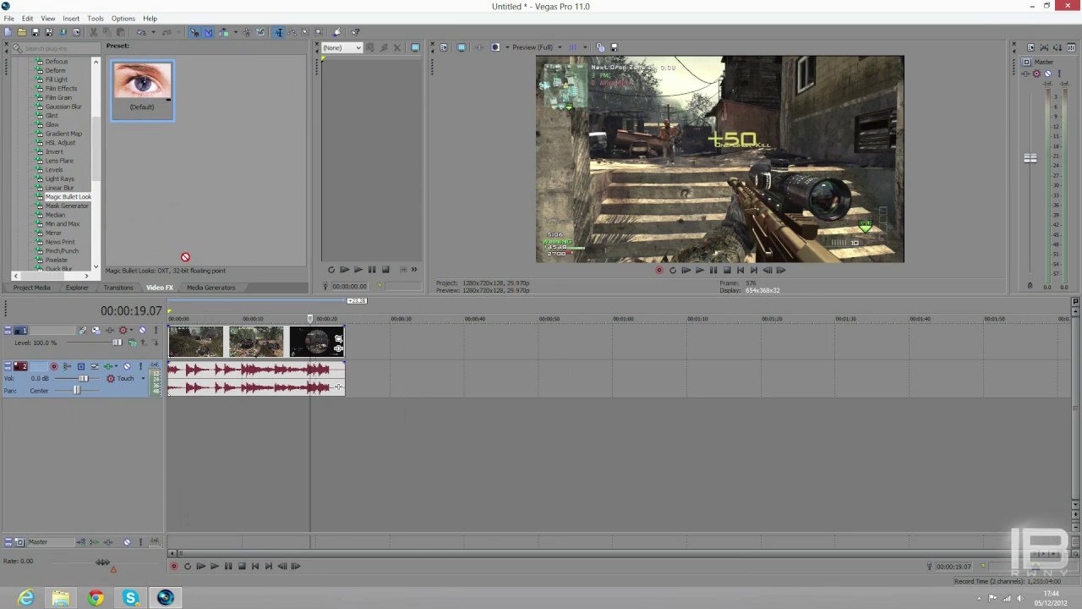
left_click_drag(196, 347, 91, 346)
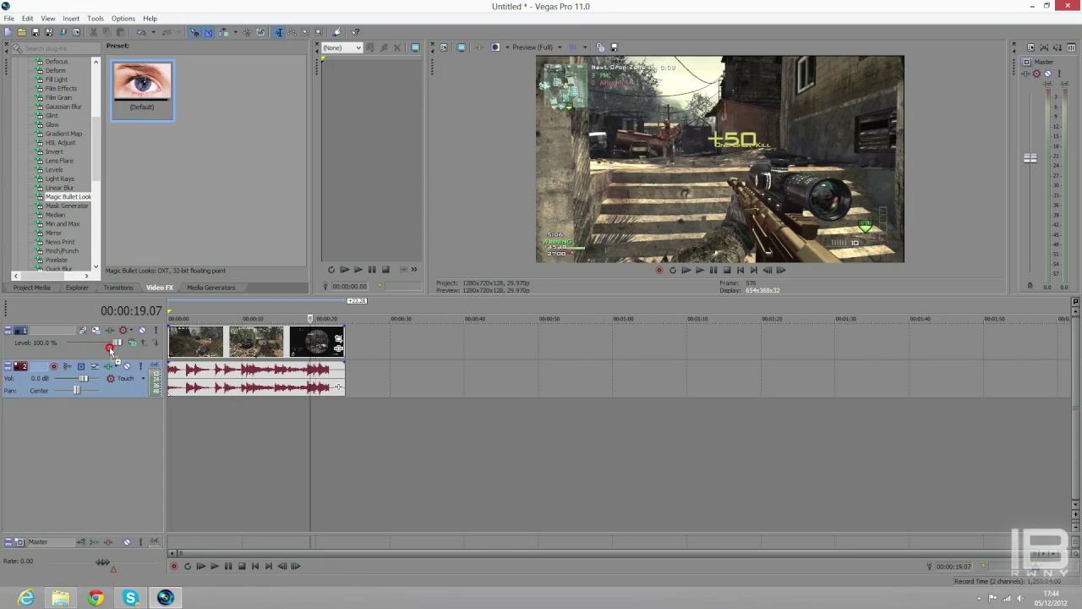
left_click_drag(194, 348, 89, 345)
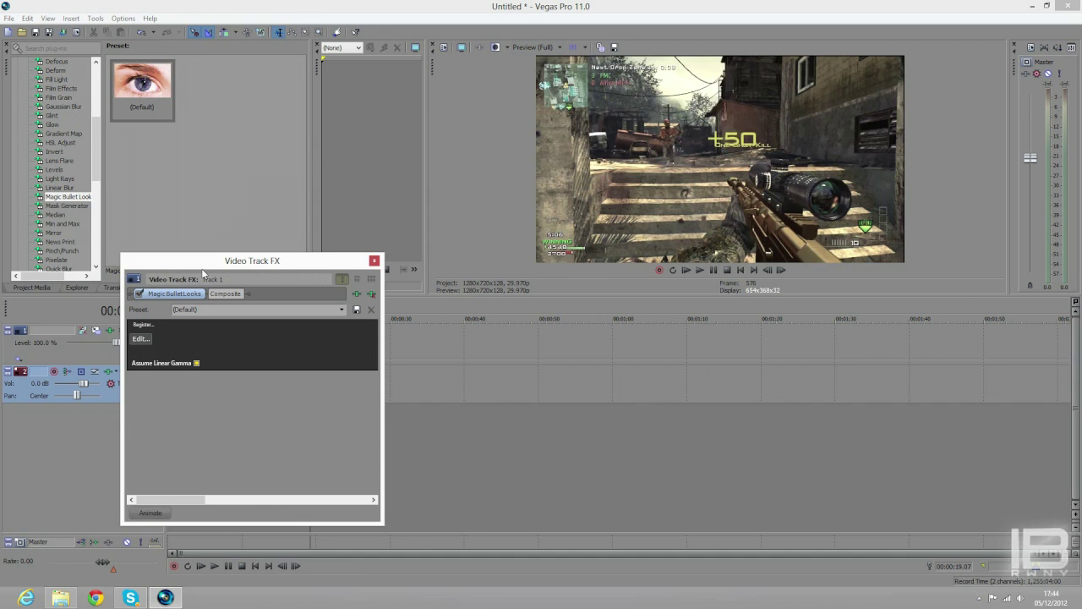
left_click(139, 339)
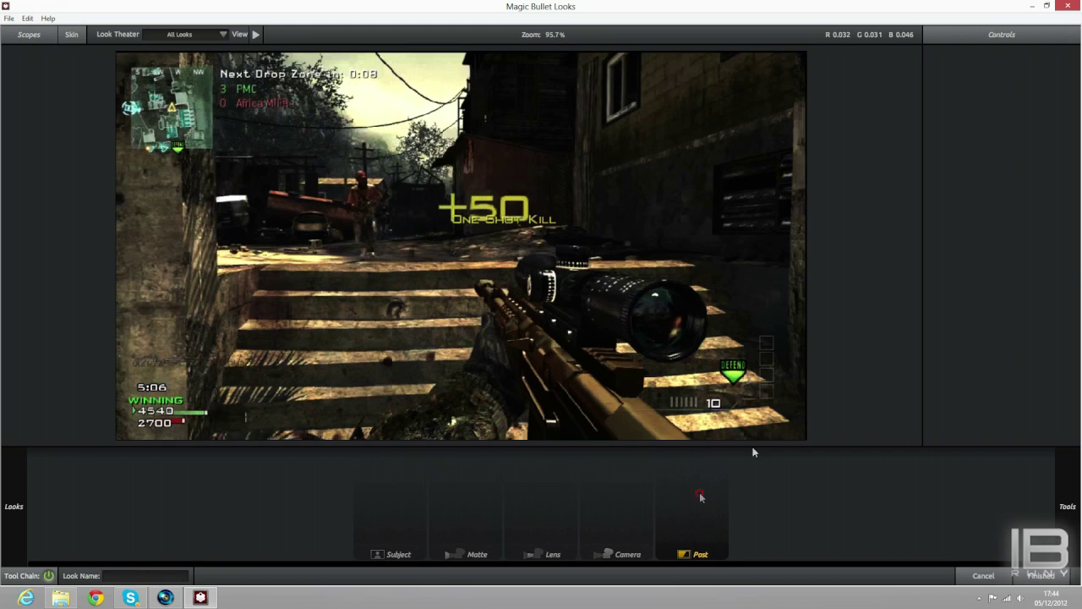
Step: Place Curves in the Post stage and bend the RGB curve into a contrast-boosting S-shape
mouse_move(1027, 419)
left_mouse_down()
mouse_move(812, 499)
mouse_move(676, 499)
mouse_move(691, 490)
left_mouse_up()
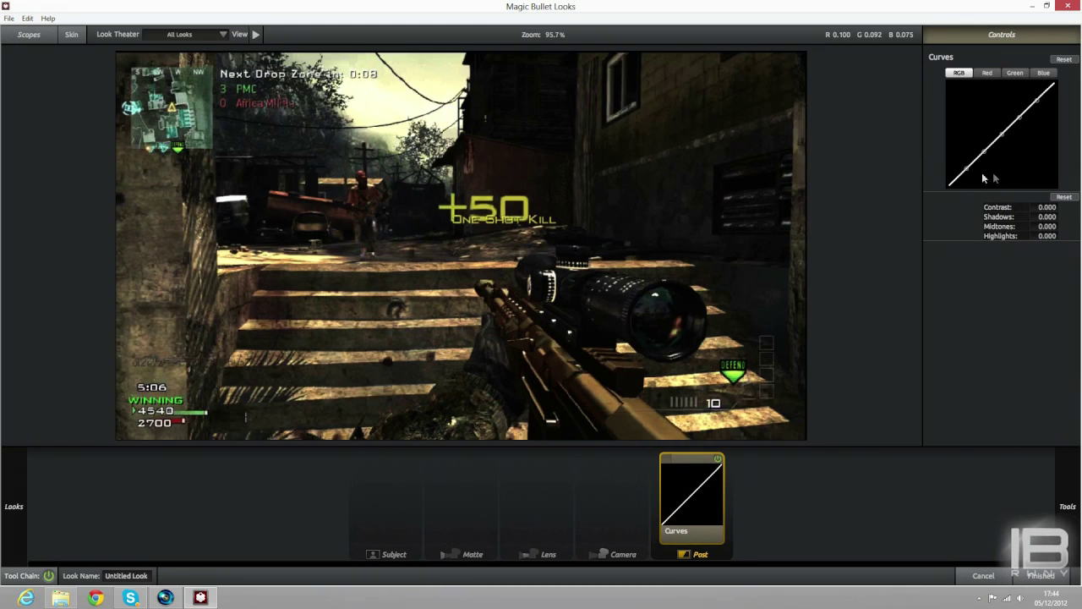
left_click_drag(970, 169, 1035, 89)
left_click_drag(989, 167, 978, 157)
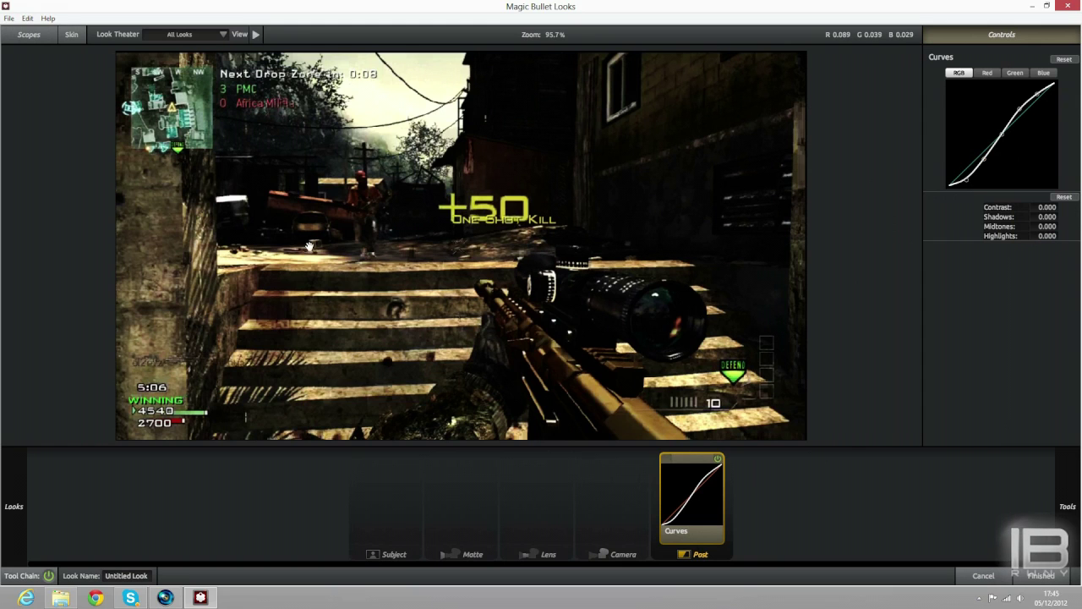
left_click(367, 508)
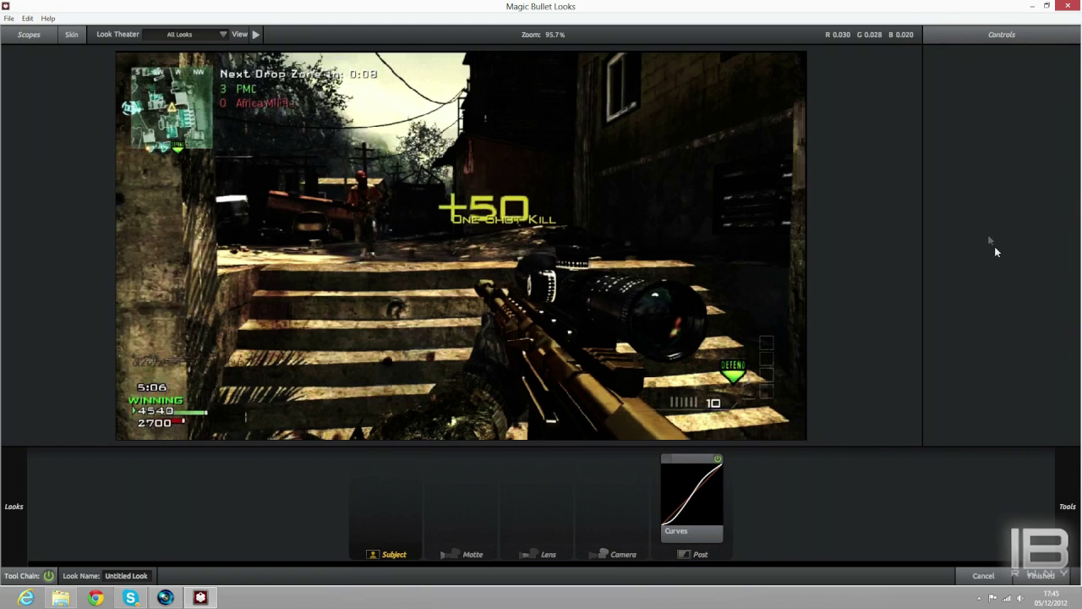
Step: Put Saturation in the Subject stage at 29.0% with the component balance reset to neutral
left_click_drag(971, 201, 390, 487)
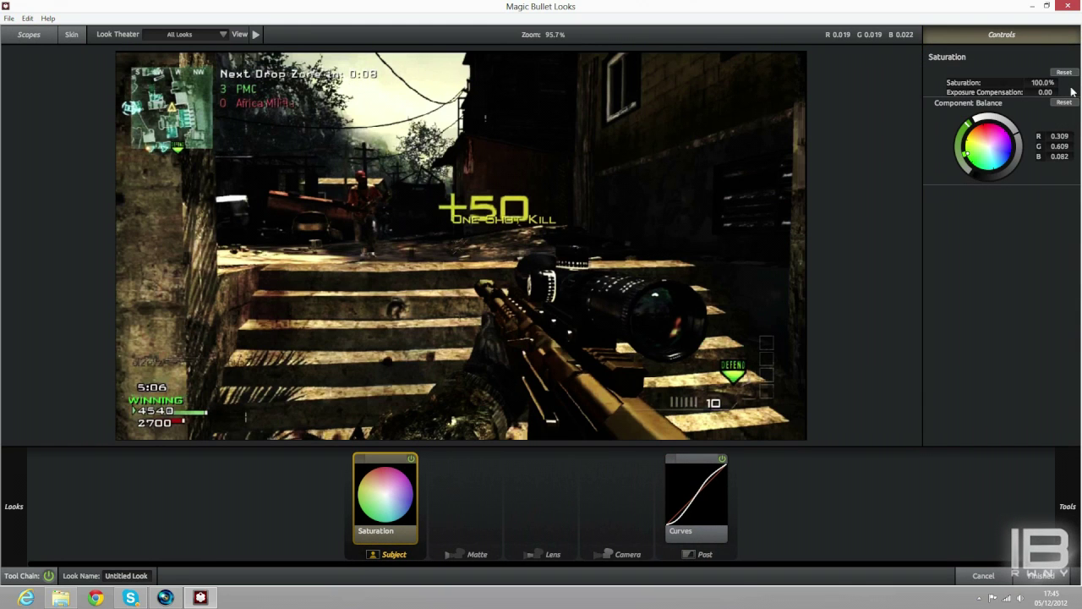
left_click_drag(1054, 82, 1020, 93)
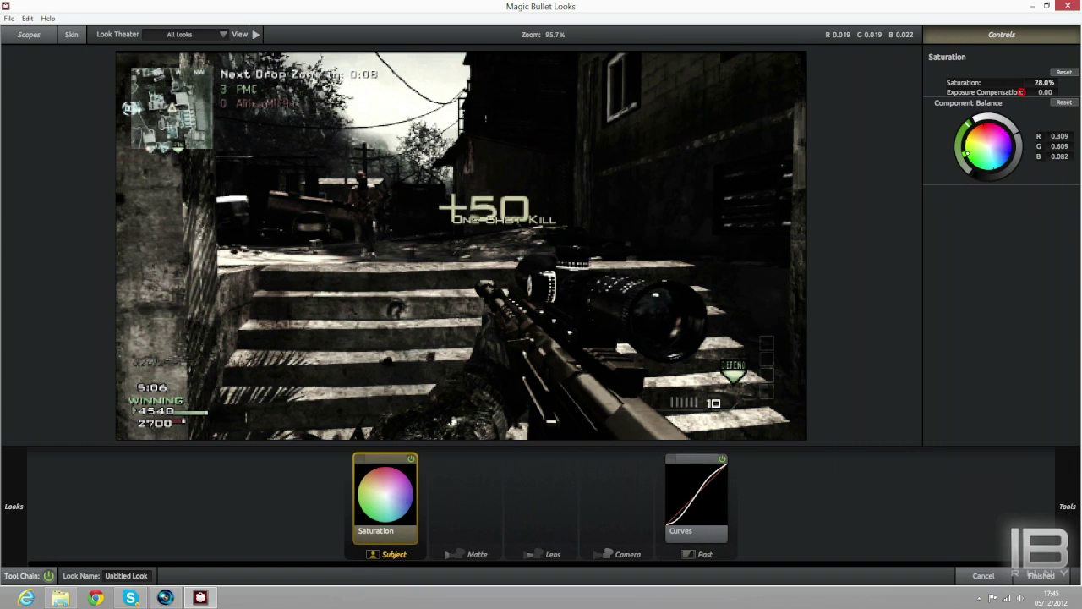
left_click_drag(1022, 91, 1052, 82)
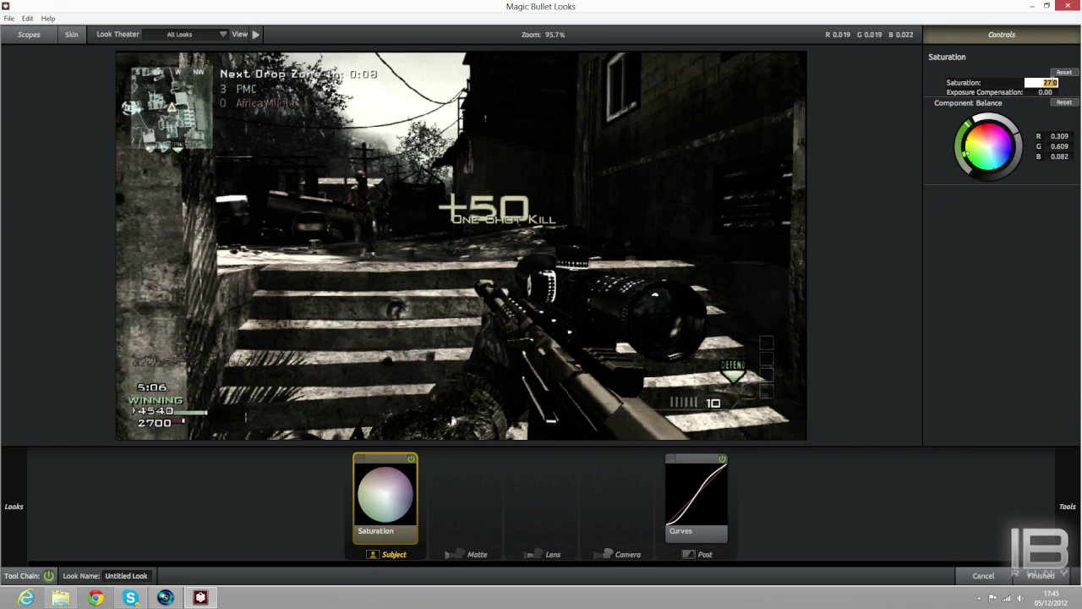
type("29")
key("Return")
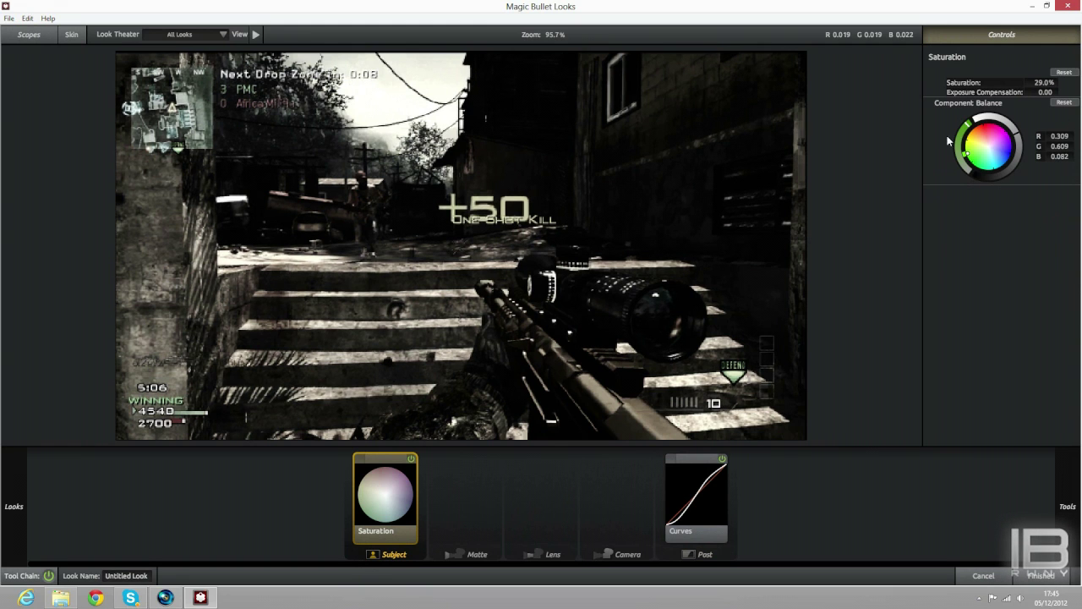
left_click(987, 143)
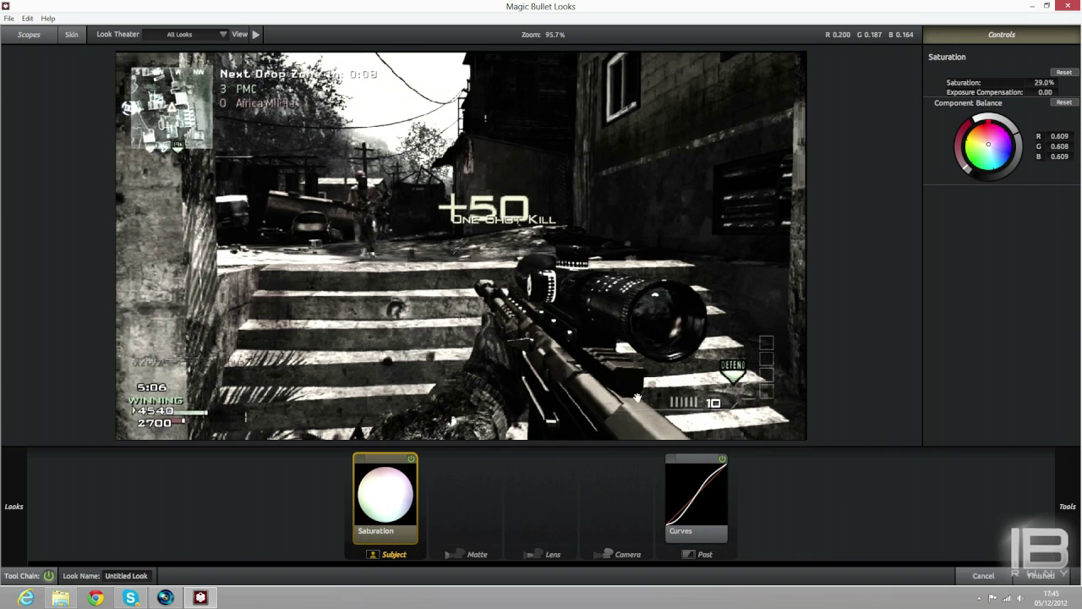
left_click(500, 511)
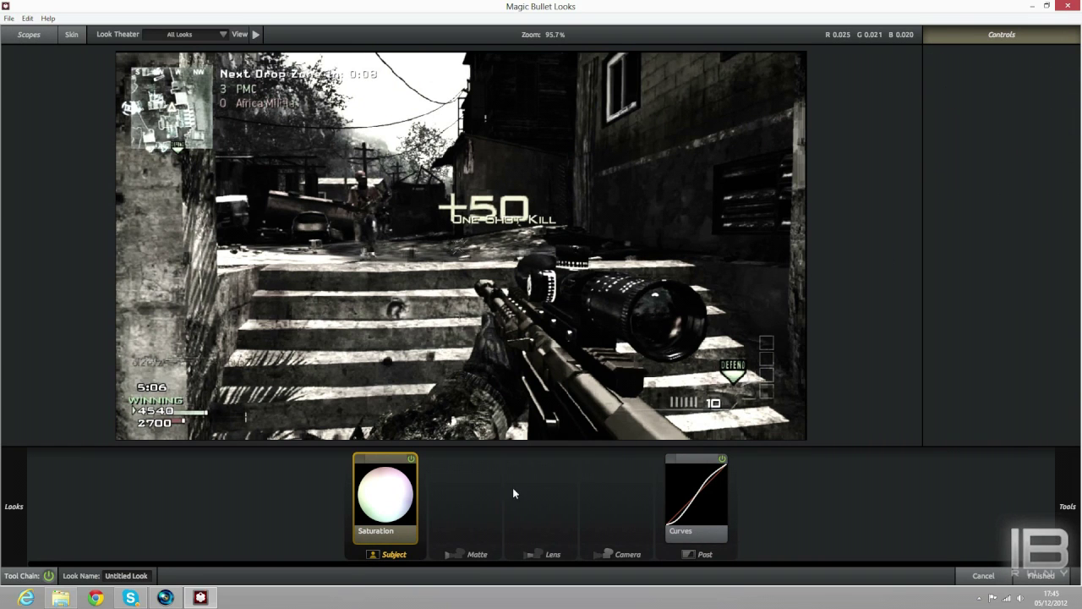
Step: Add a Diffusion glow to the Matte stage and tint it a pale warm orange
mouse_move(1081, 218)
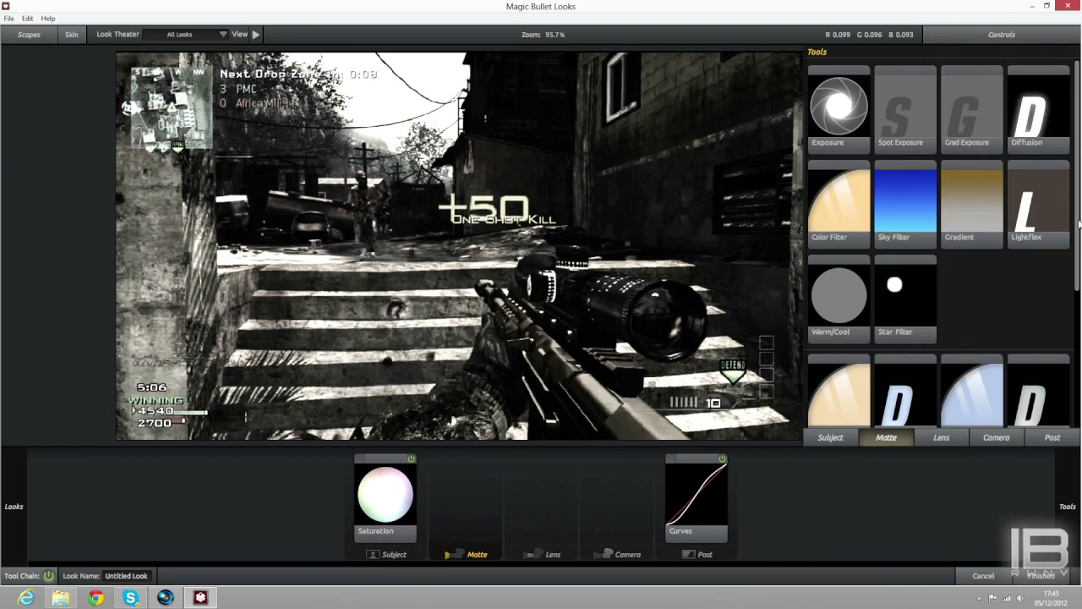
left_click_drag(1040, 135, 466, 508)
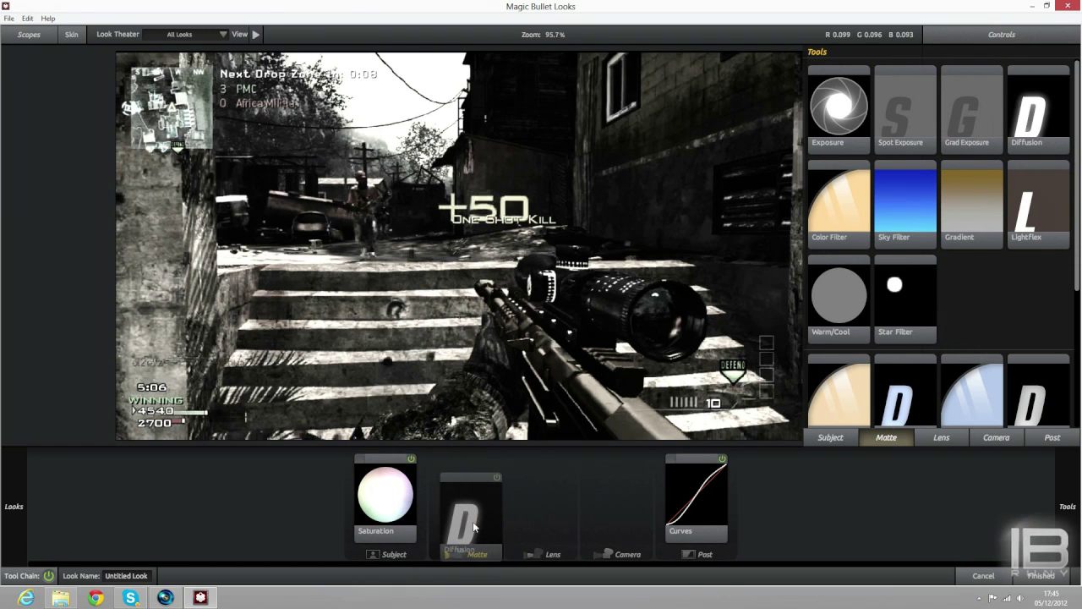
left_click_drag(980, 164, 974, 175)
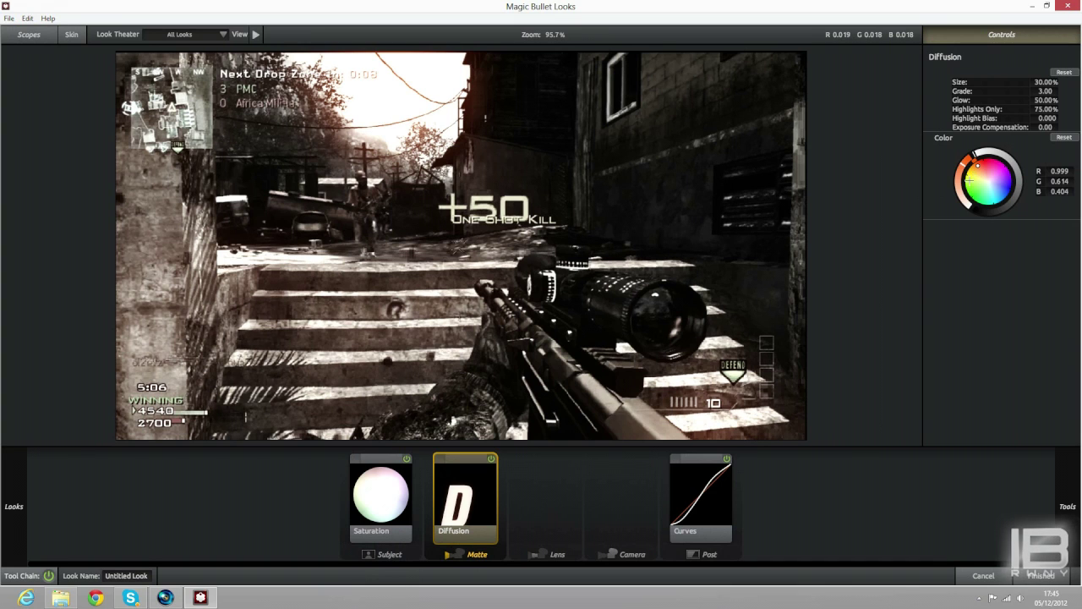
left_click_drag(975, 166, 979, 171)
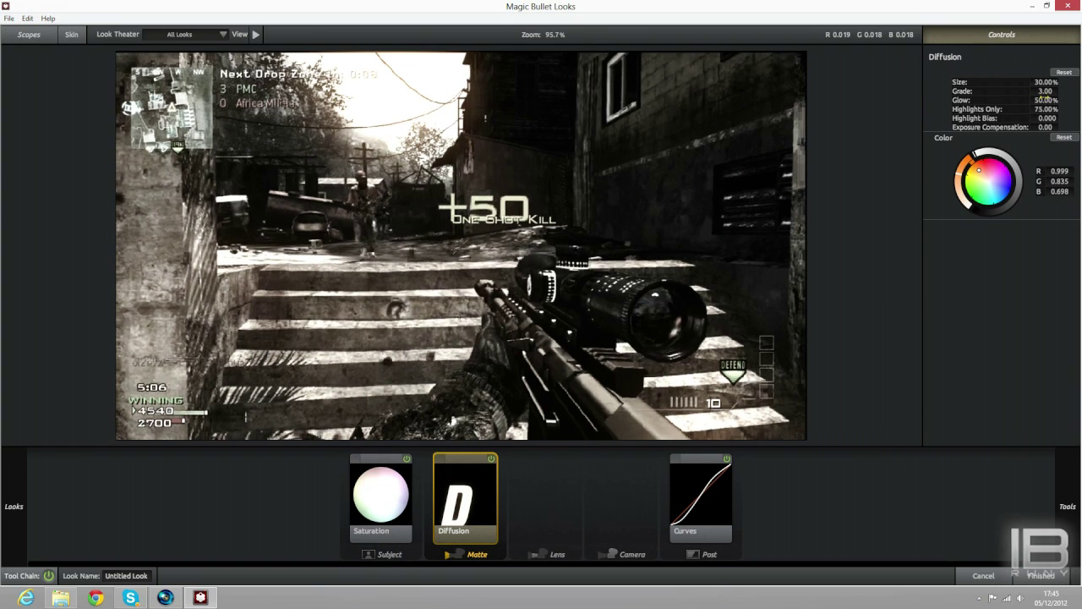
Step: Adjust the Diffusion Grade, raise Glow to 100% and lower Highlights Only to 34%
left_click_drag(1079, 88, 1042, 100)
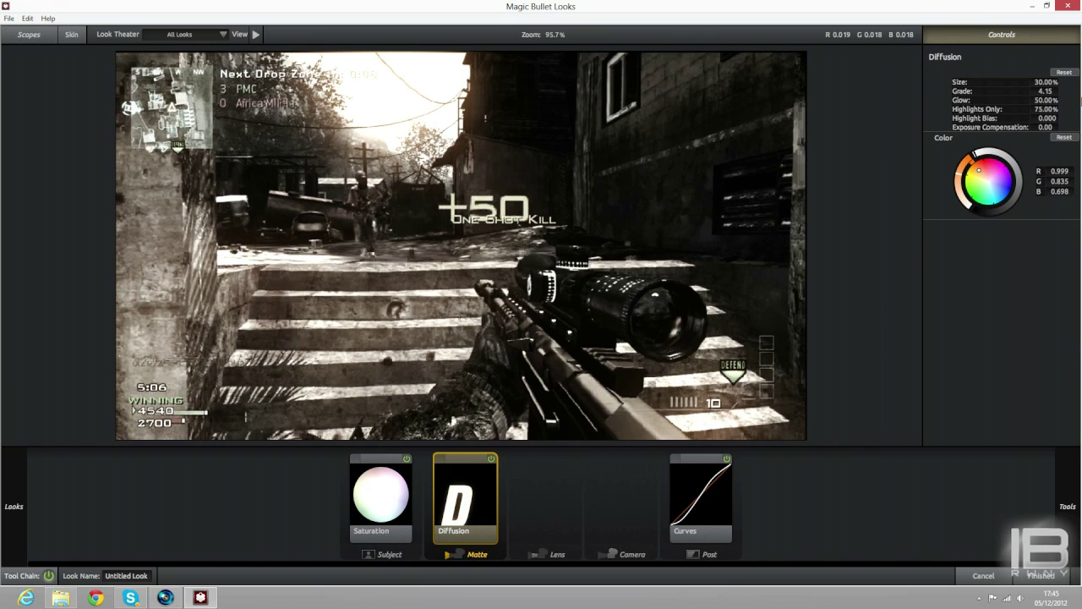
left_click_drag(1047, 100, 1030, 81)
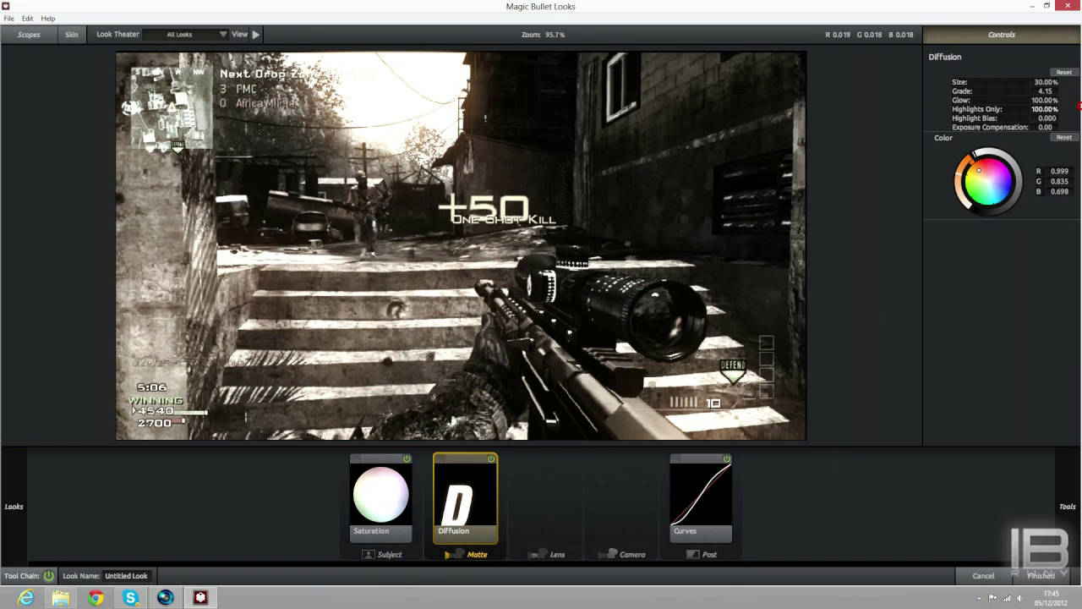
left_click_drag(1079, 105, 1049, 111)
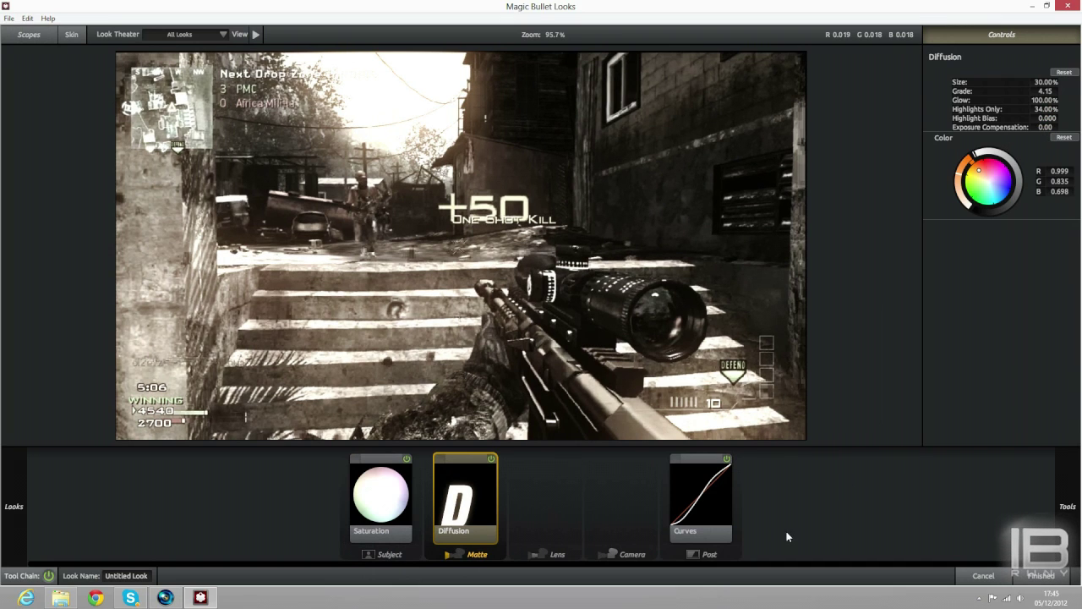
left_click(508, 511)
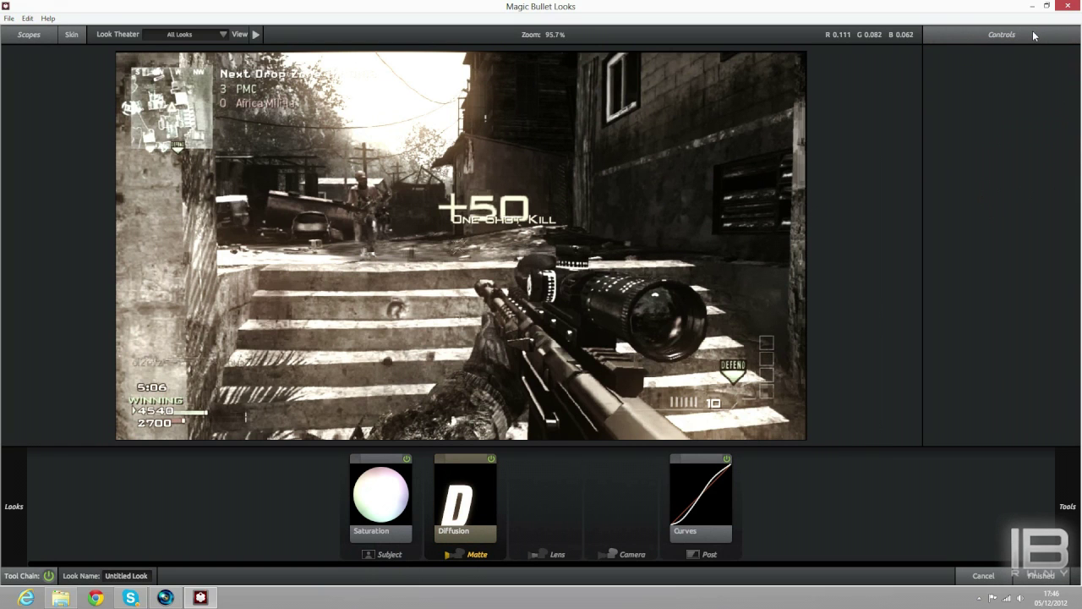
Step: Add a second Diffusion tinted pale green with 11.22% size, 5.25 grade and 26% glow
mouse_move(1081, 165)
left_click_drag(1048, 123, 536, 487)
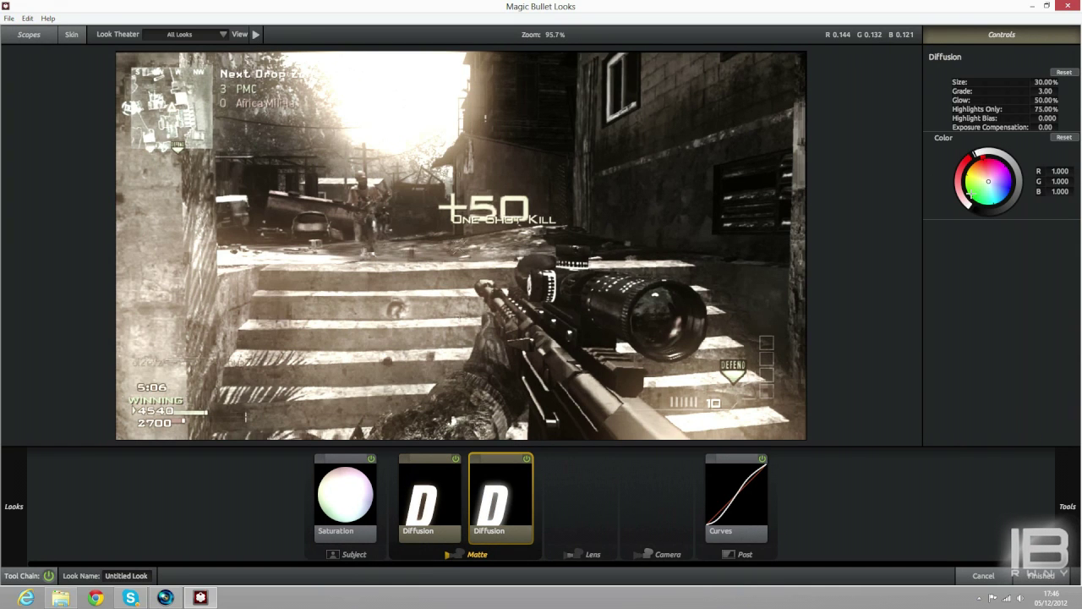
left_click(974, 190)
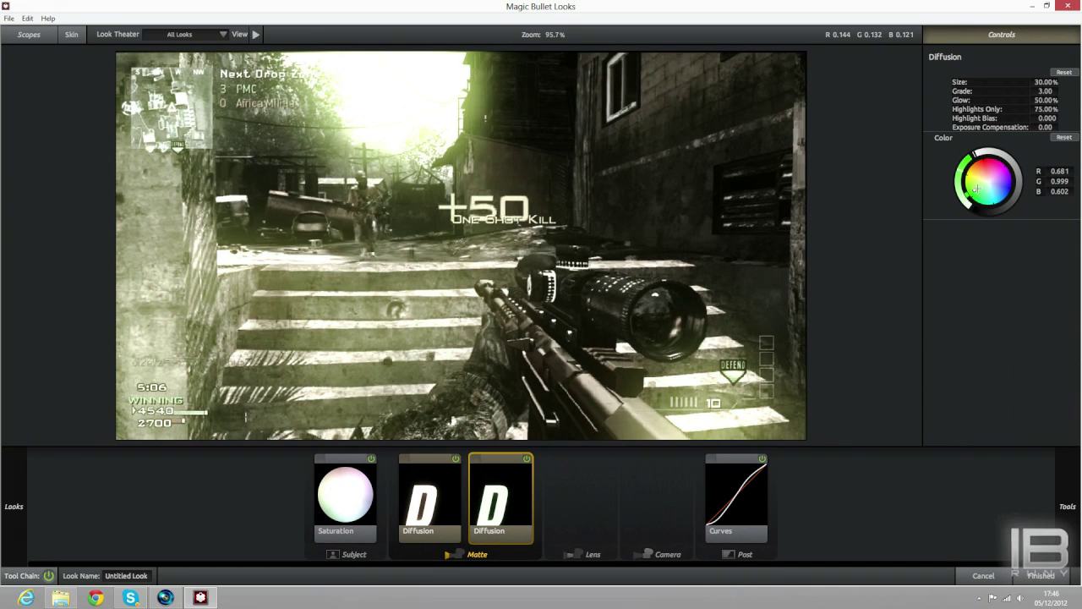
left_click(980, 187)
mouse_move(1042, 90)
left_mouse_down()
mouse_move(1059, 90)
mouse_move(1047, 78)
mouse_move(1062, 85)
left_mouse_up()
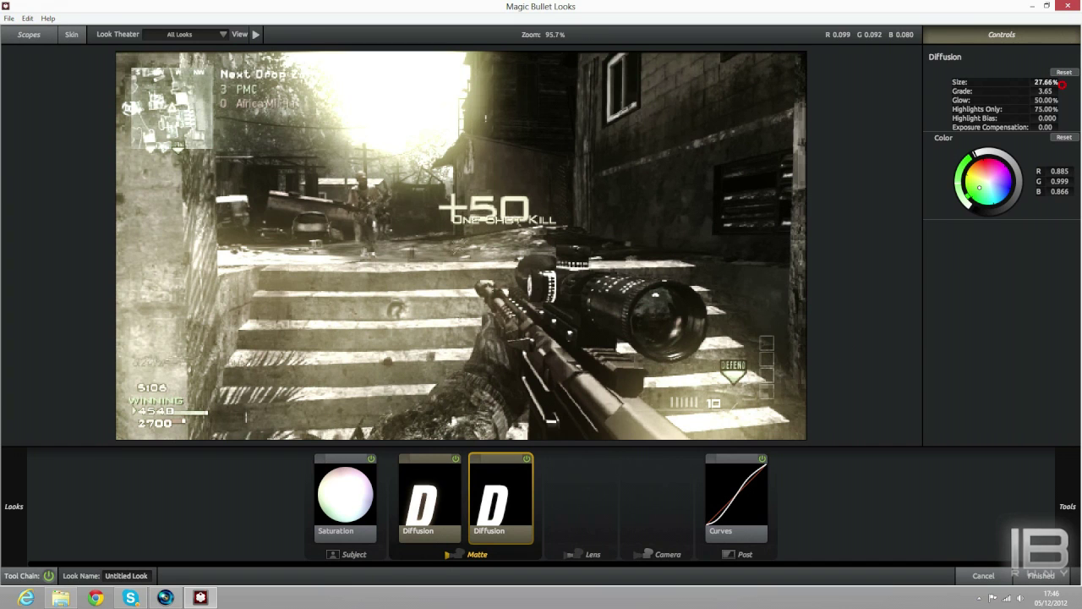
left_click_drag(1063, 85, 1036, 80)
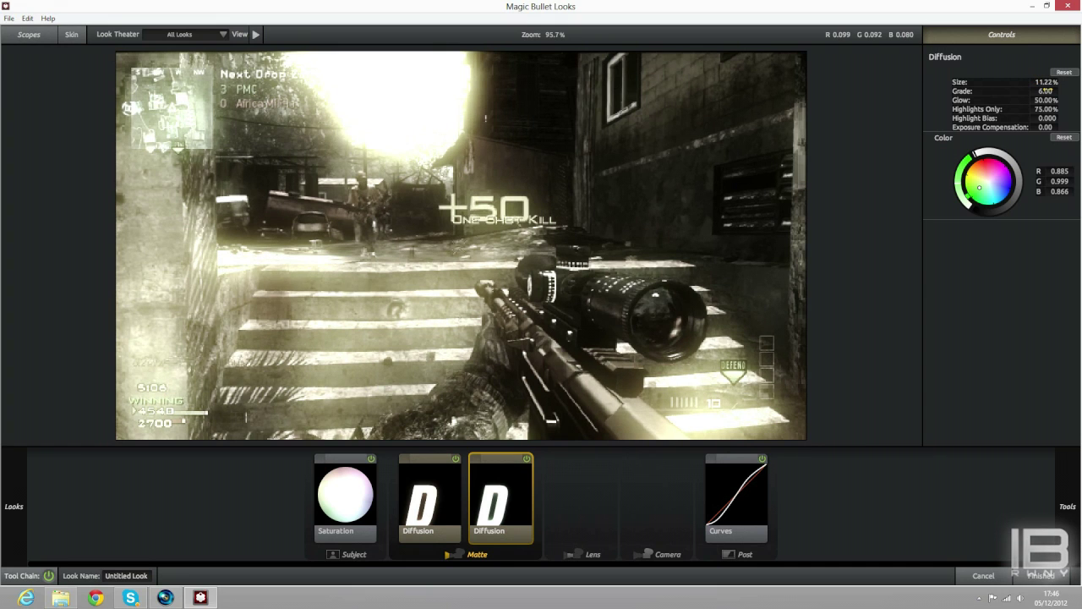
left_click_drag(1047, 99, 1038, 88)
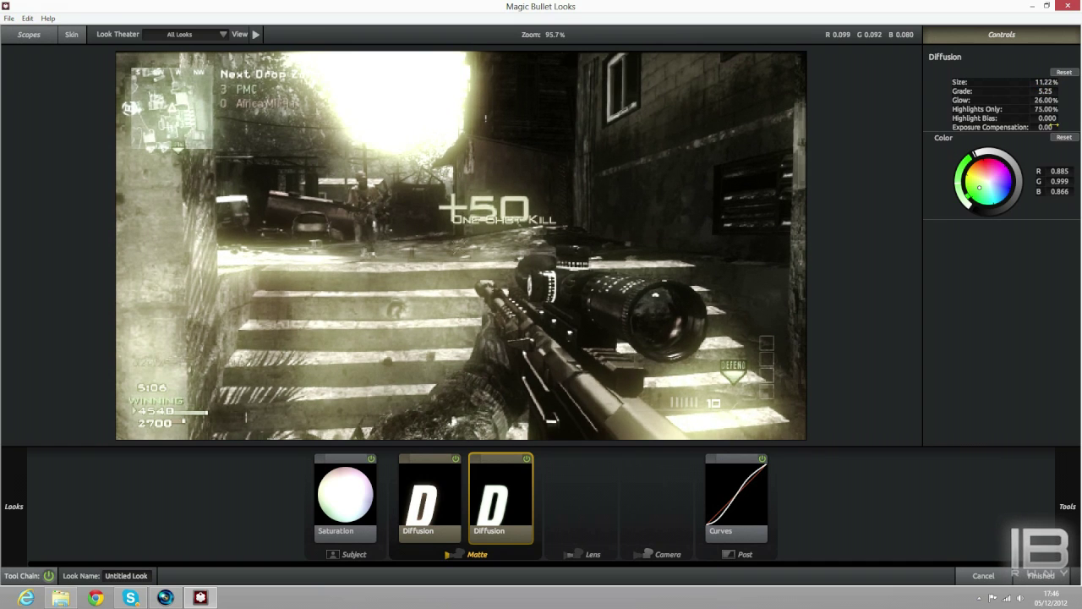
Step: Keep Exposure Compensation at 0.00, set Highlight Bias to +1.000 and Highlights Only to 100%
left_click_drag(1043, 126, 1046, 123)
left_click(1046, 126)
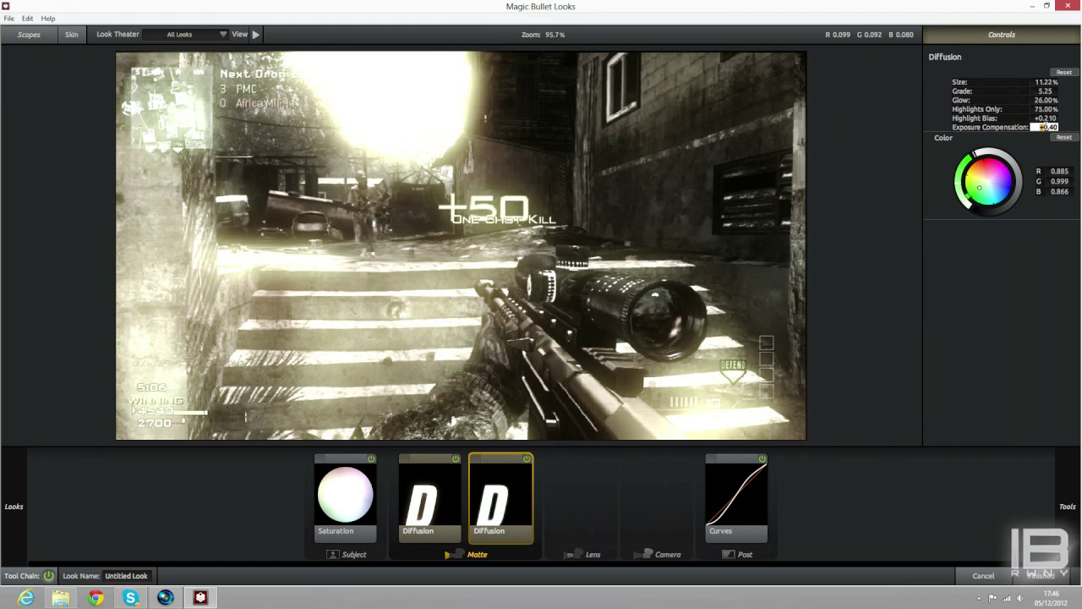
type("0")
key("Return")
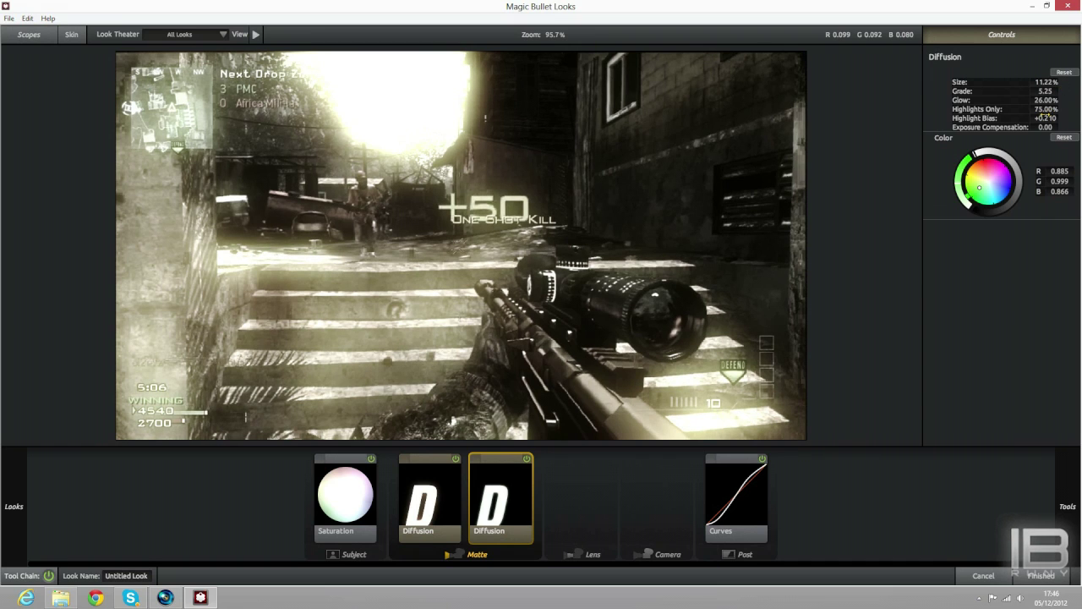
left_click_drag(1046, 118, 1076, 119)
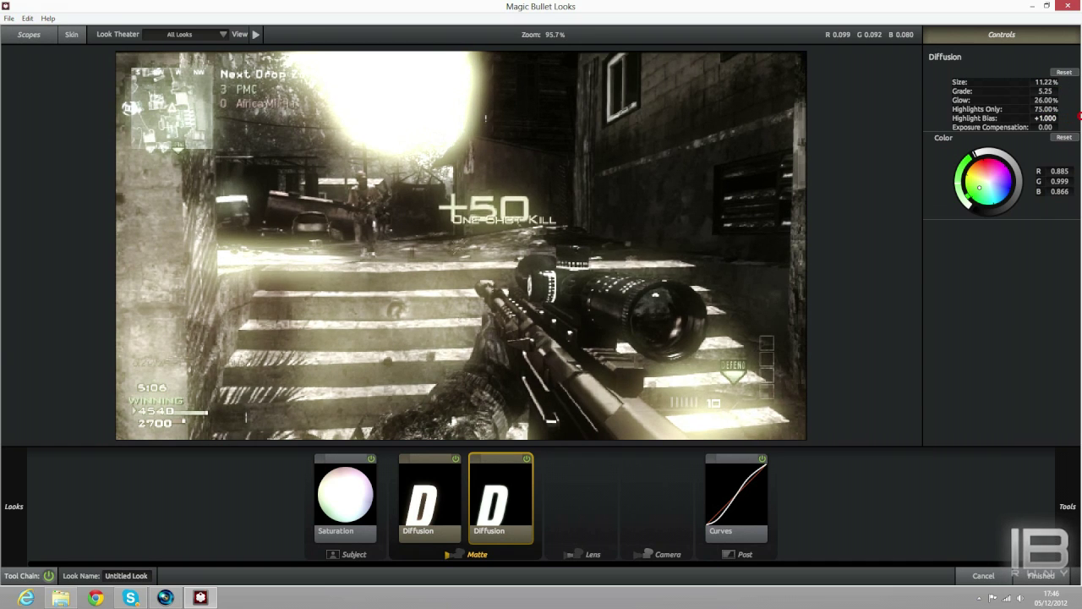
left_click_drag(1079, 110, 1080, 110)
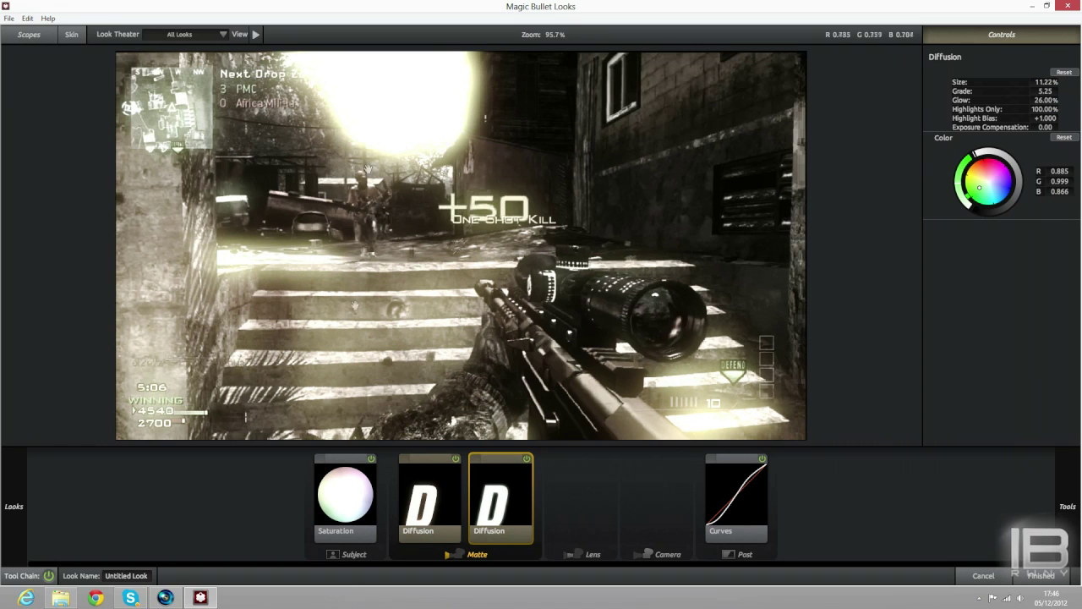
left_click(439, 492)
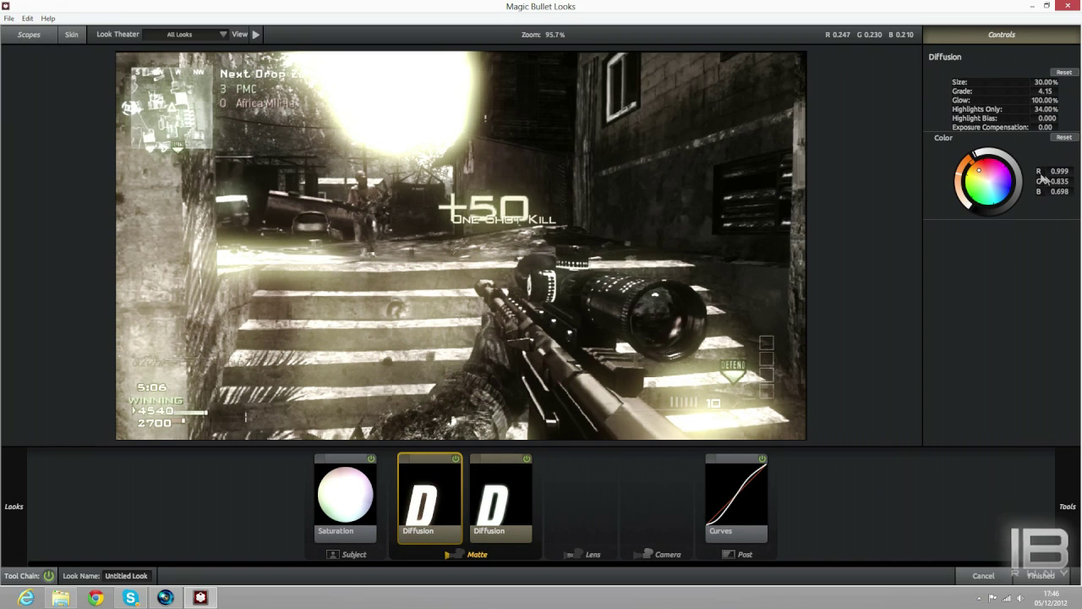
Step: Tint the first Diffusion pink, settle the second on pale green, and apply the look to Vegas
left_click_drag(1000, 168, 984, 173)
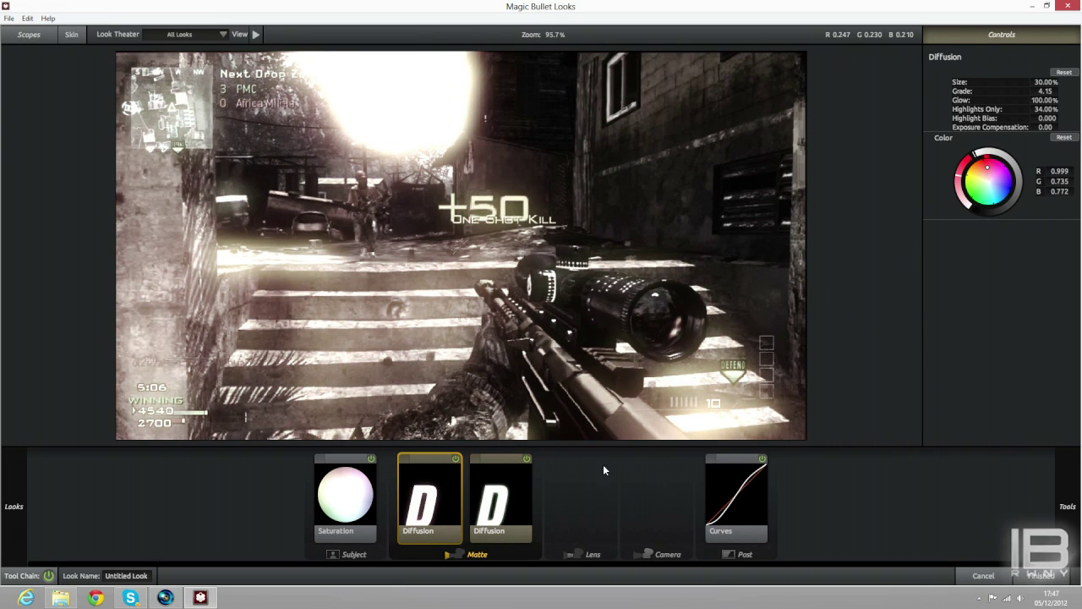
left_click(517, 500)
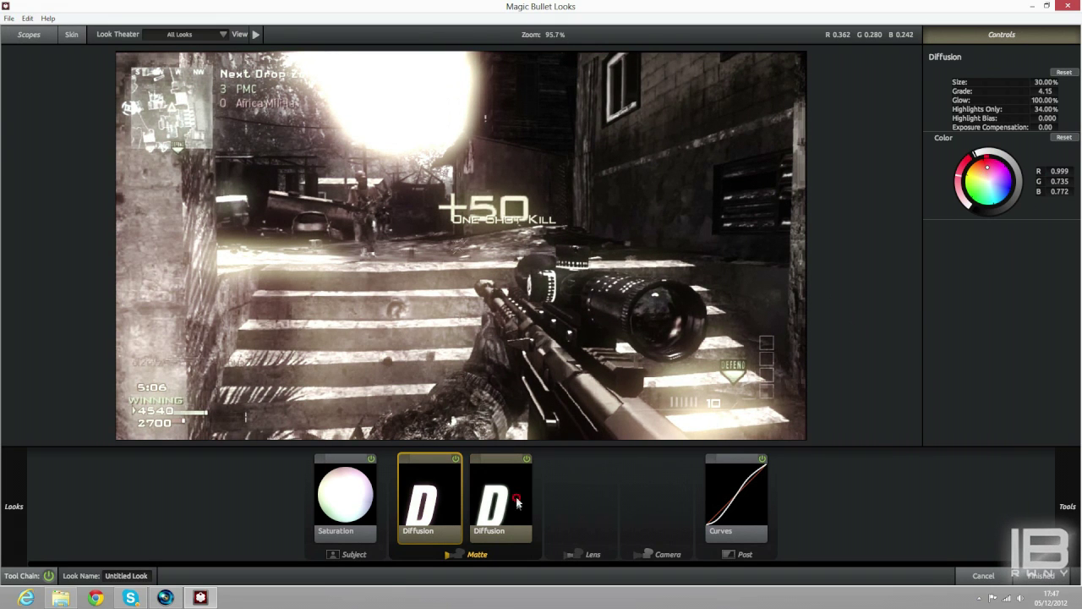
left_click(987, 184)
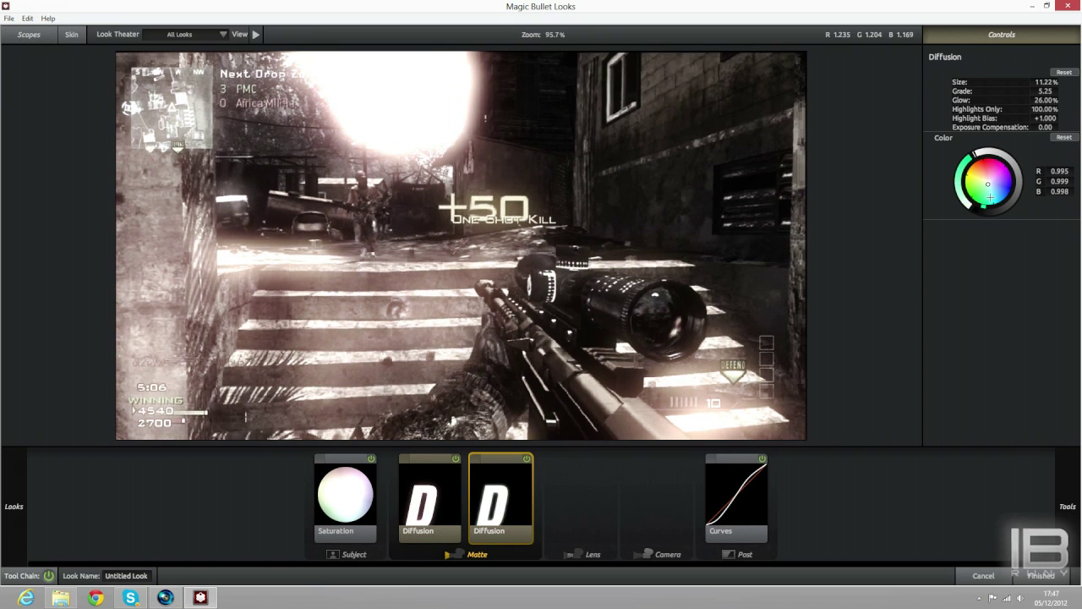
left_click(990, 197)
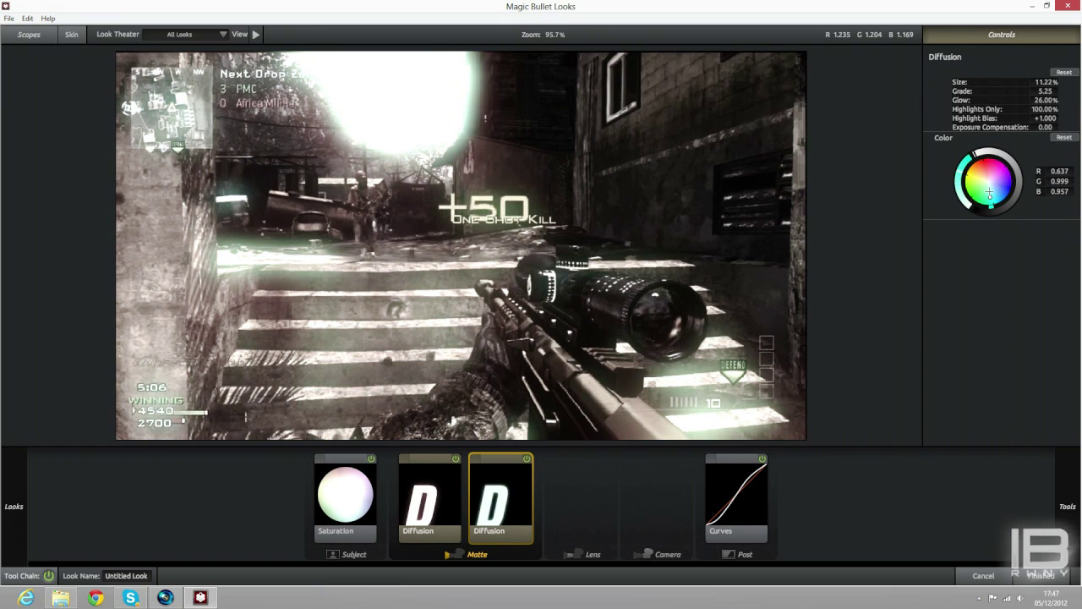
left_click_drag(990, 195, 988, 190)
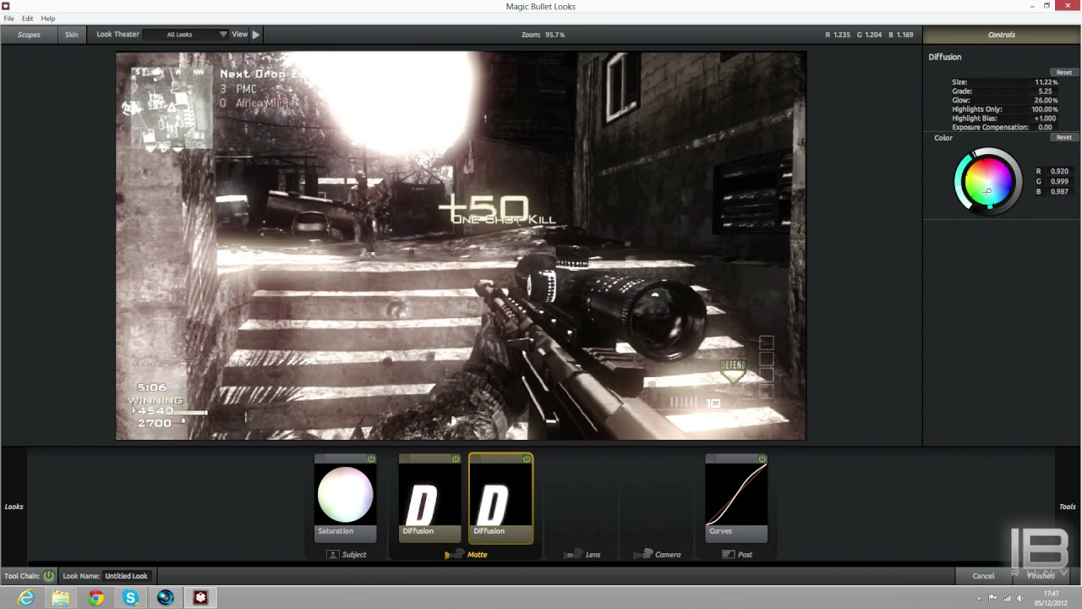
left_click_drag(987, 191, 983, 191)
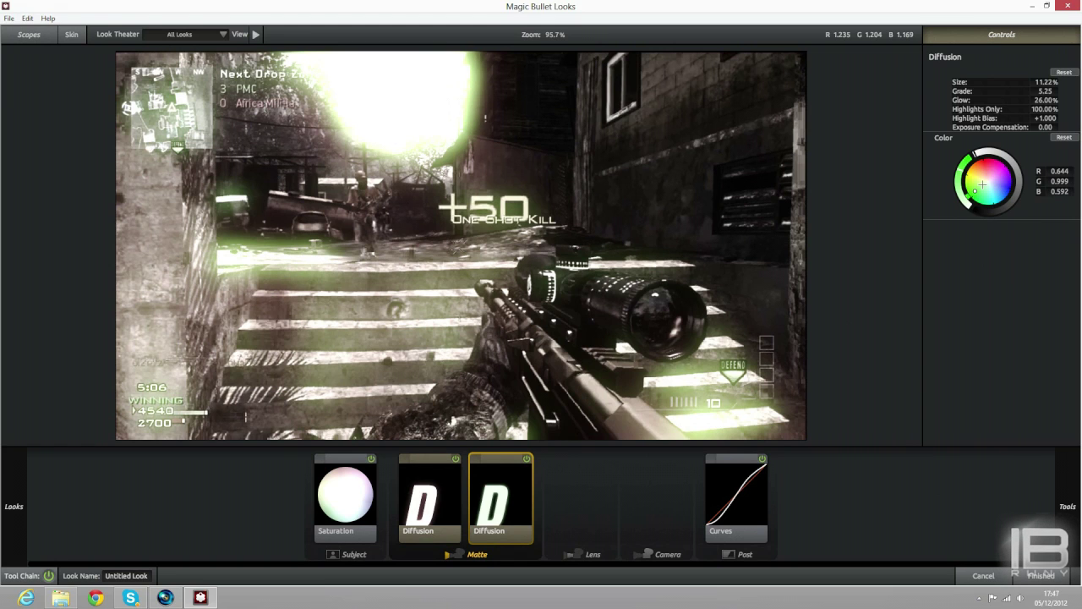
left_click_drag(975, 188, 974, 189)
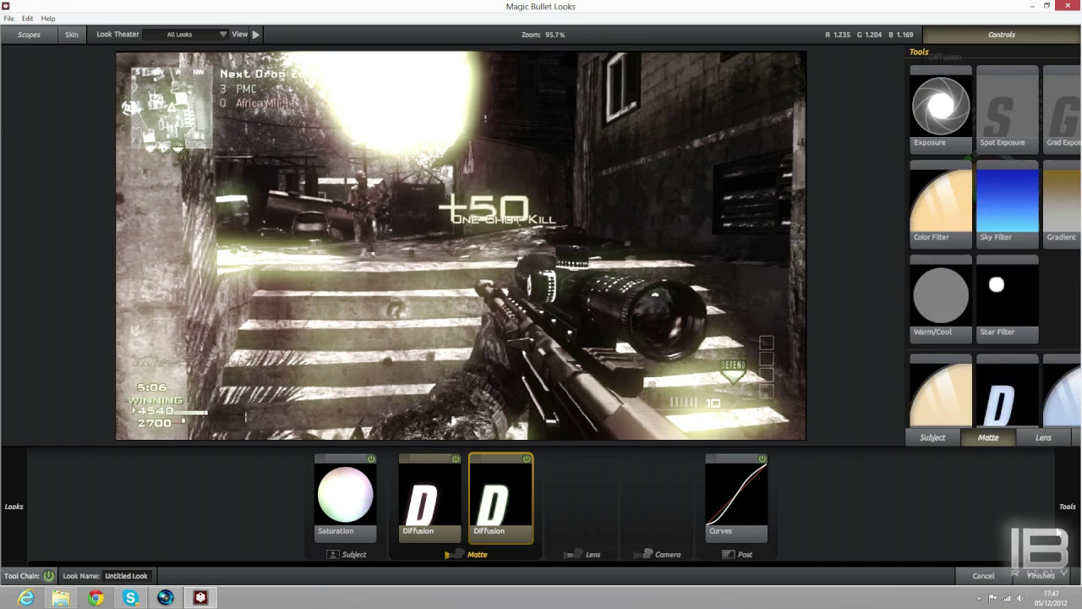
left_click(1047, 575)
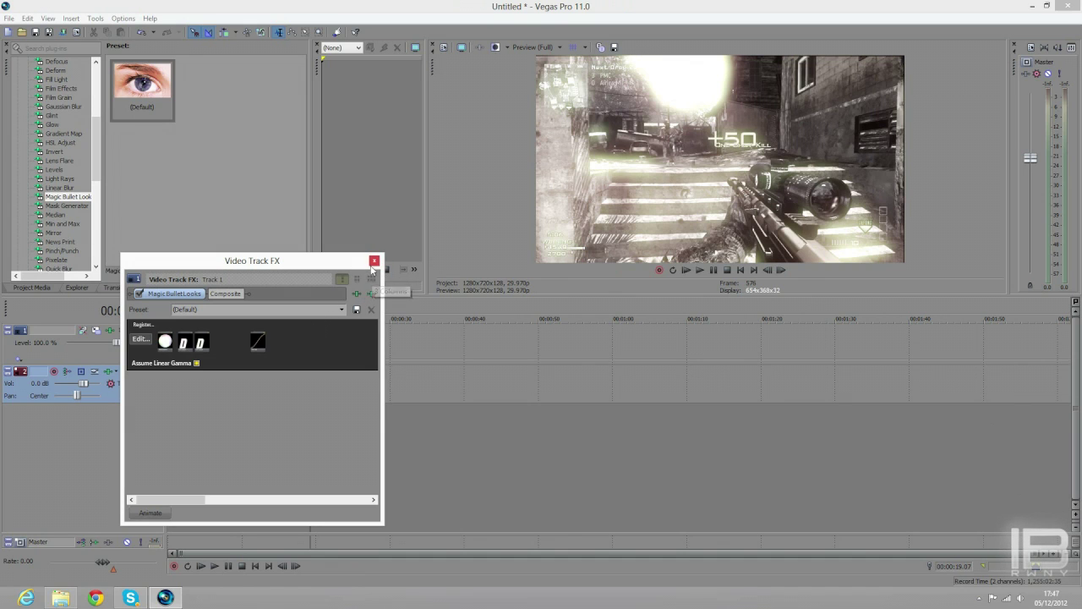
Step: Close the Video Track FX window and set preview quality to Auto
left_click(374, 261)
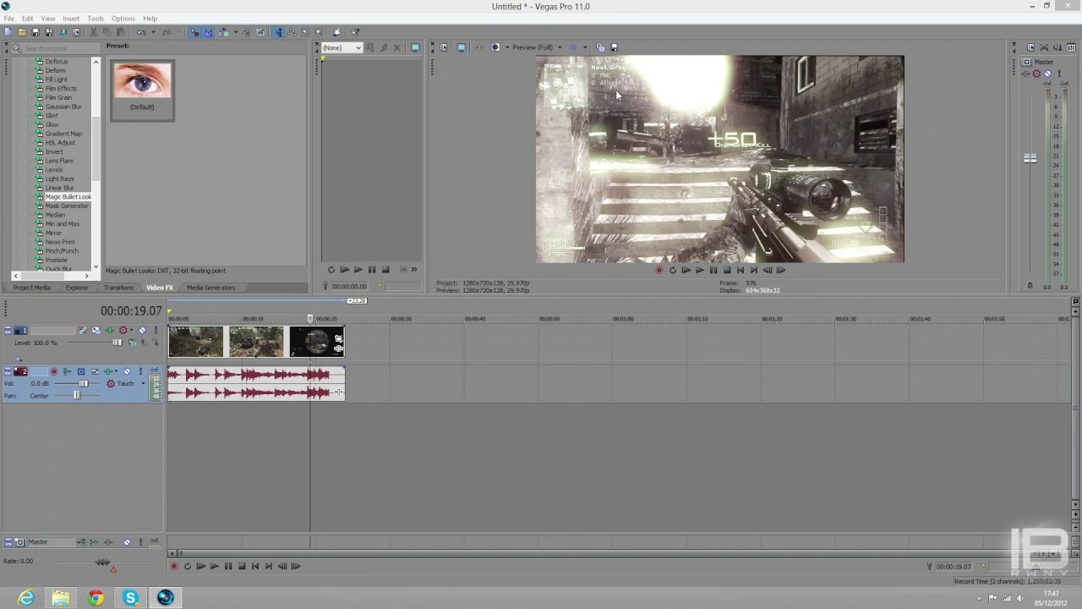
left_click(558, 48)
left_click(576, 74)
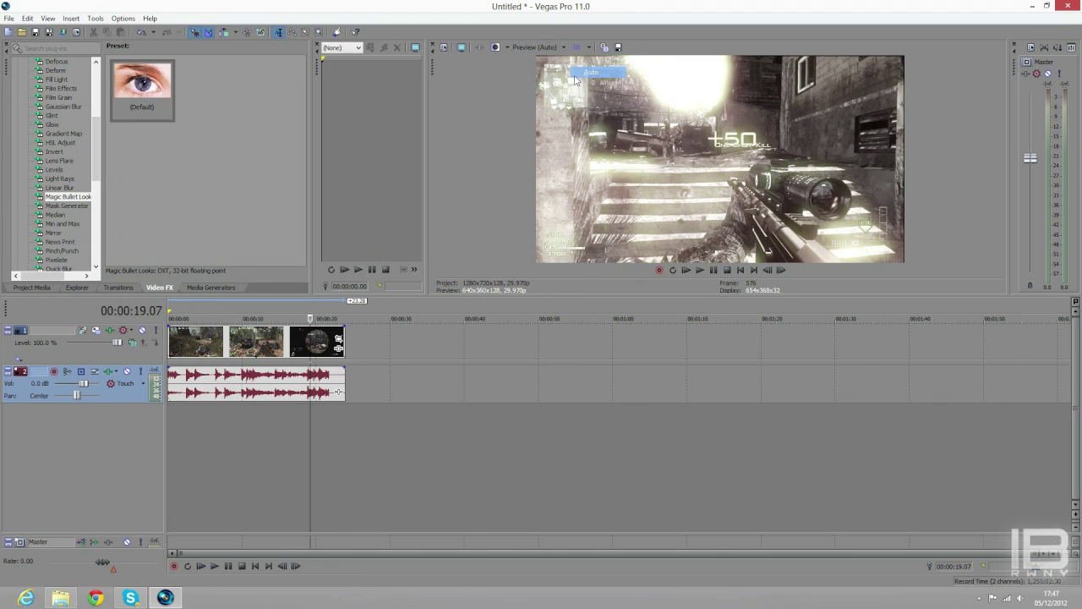
Step: Play the graded clip from about 13 seconds, stop, and park the playhead near 19 seconds
left_click(269, 309)
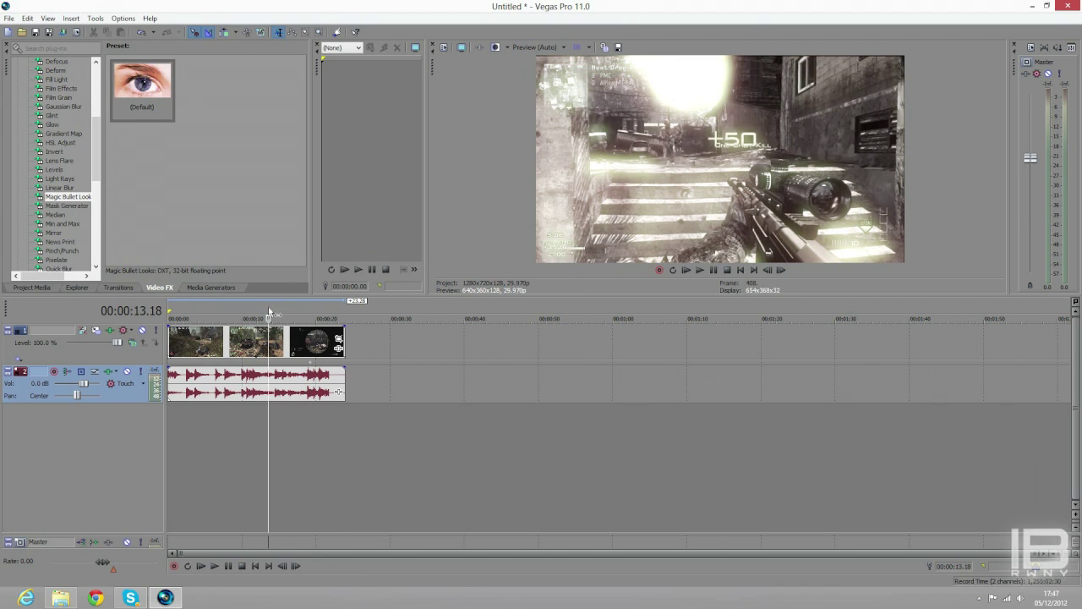
key("space")
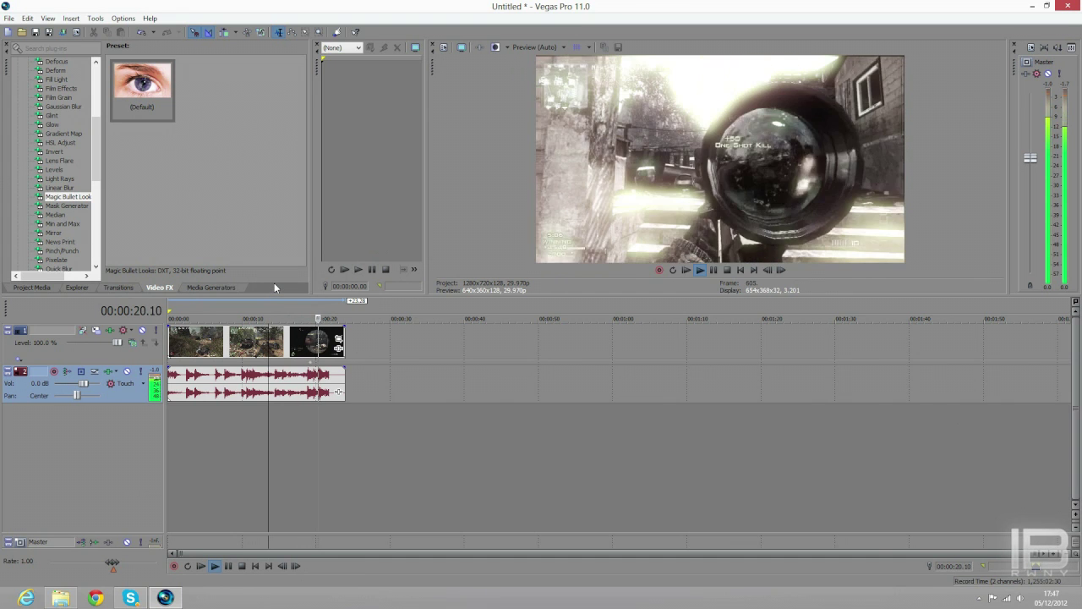
key("space")
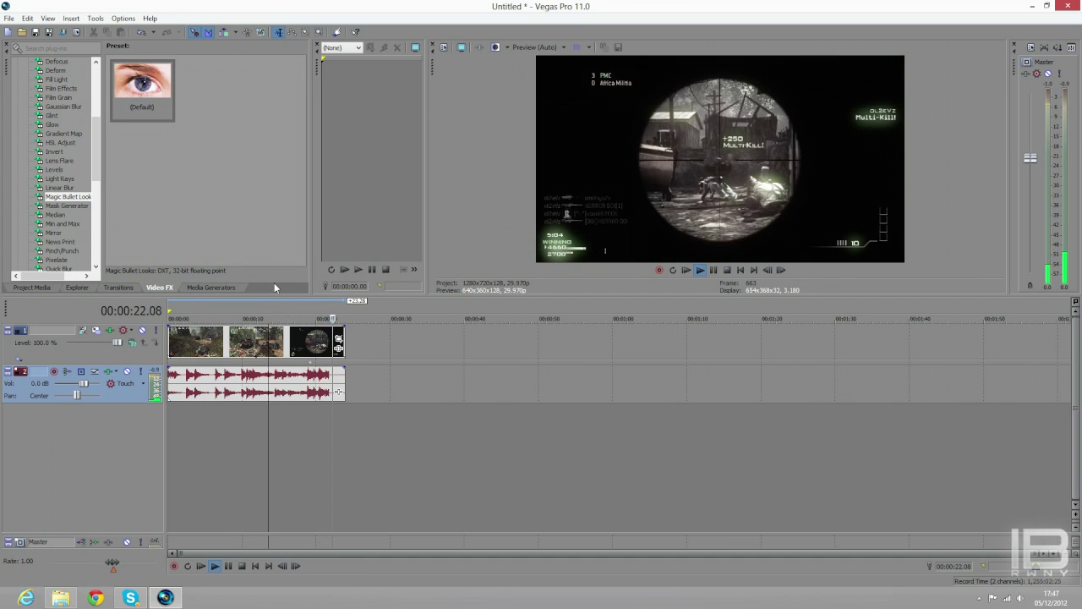
left_click(306, 311)
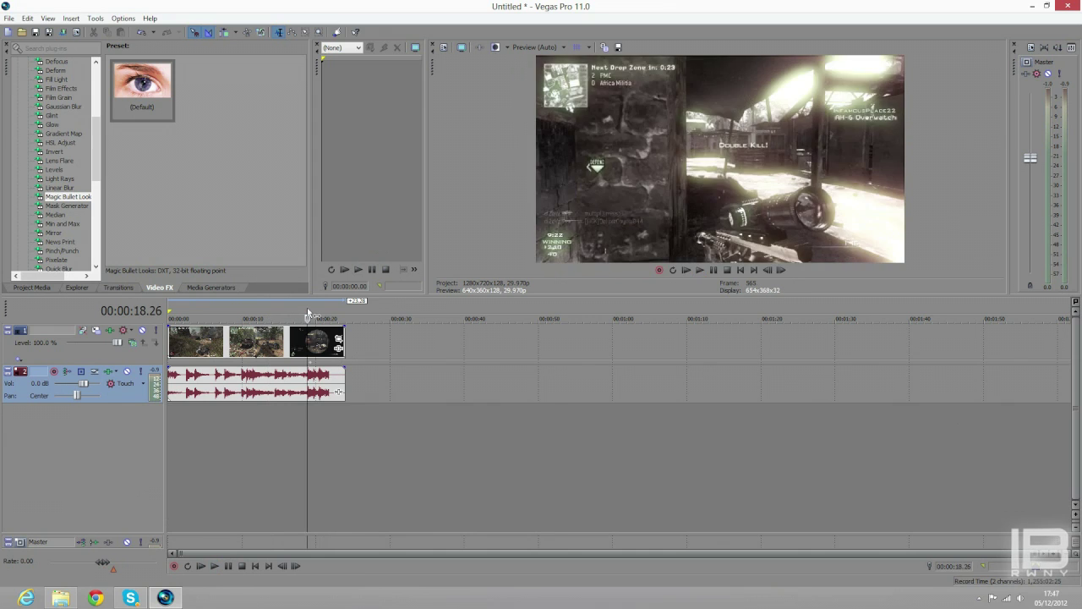
left_click(311, 311)
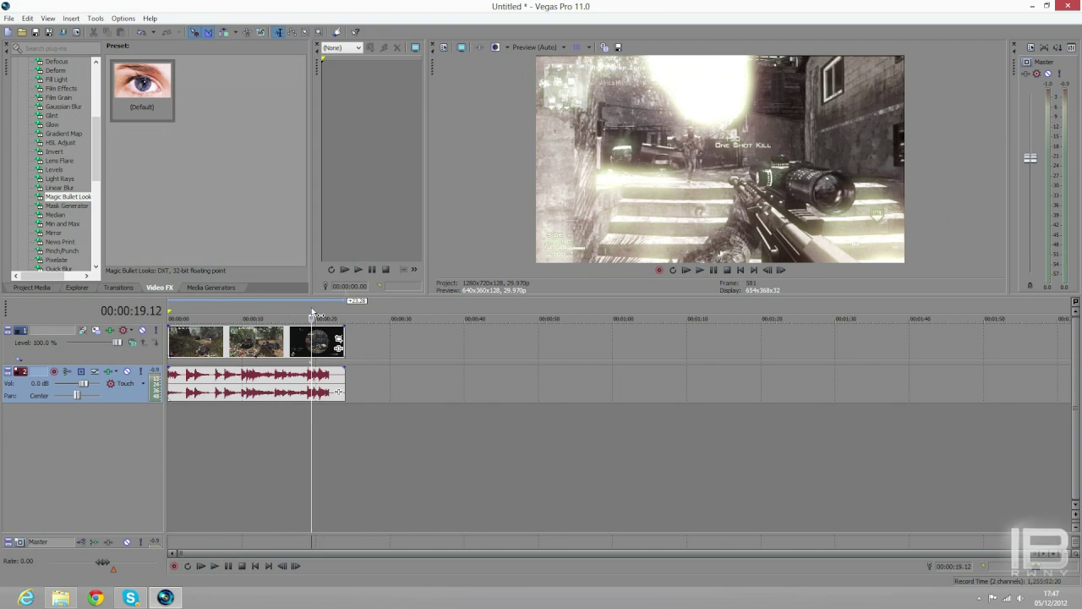